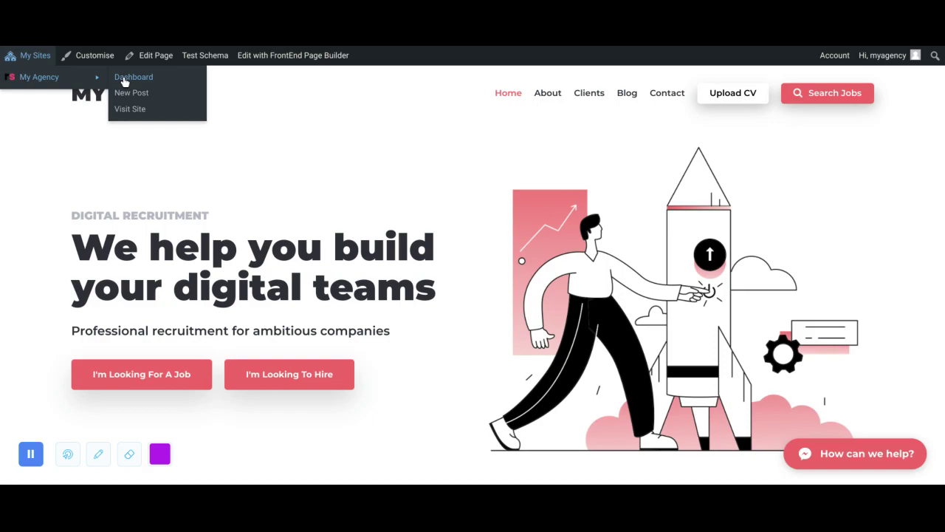
Open the My Agency site's admin dashboard from the admin bar.
left_click(124, 80)
mouse_move(35, 321)
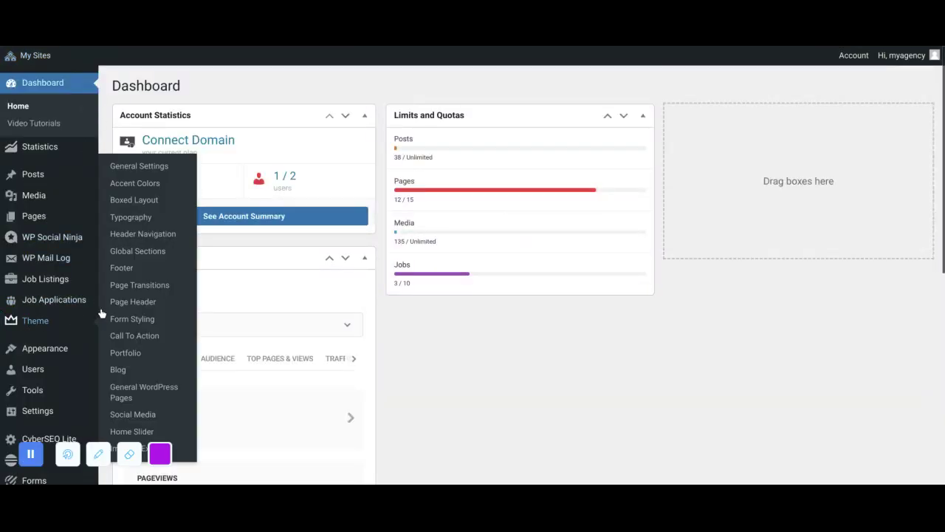
Set the theme's Accent Colors option to blue #1e73be and save the change.
left_click(138, 184)
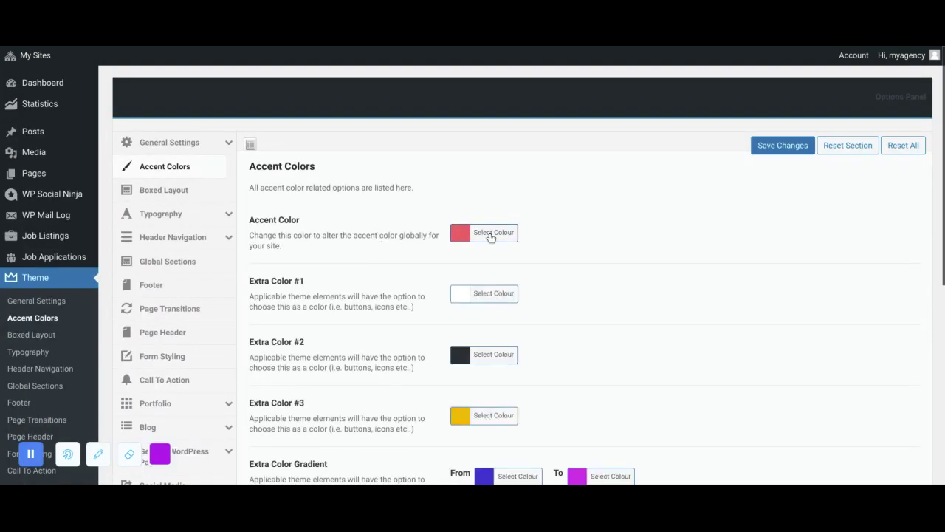
left_click(490, 235)
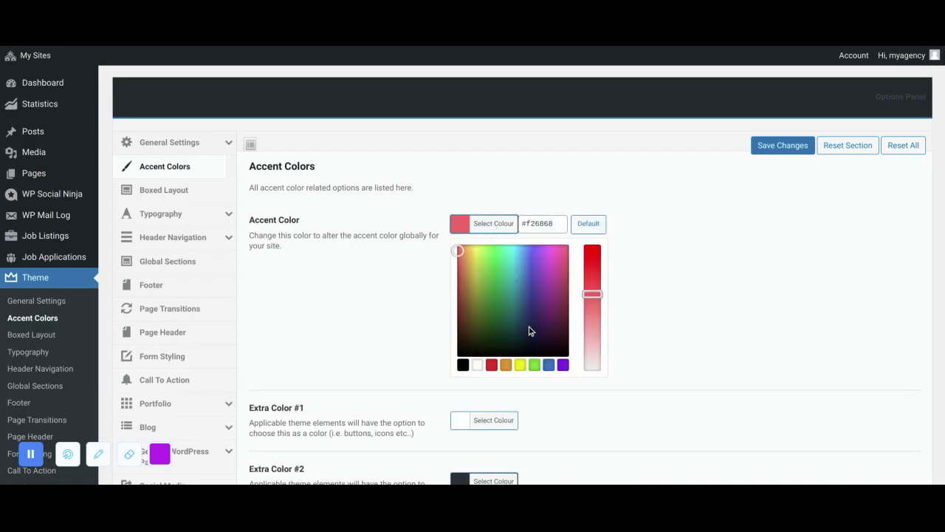
left_click(548, 366)
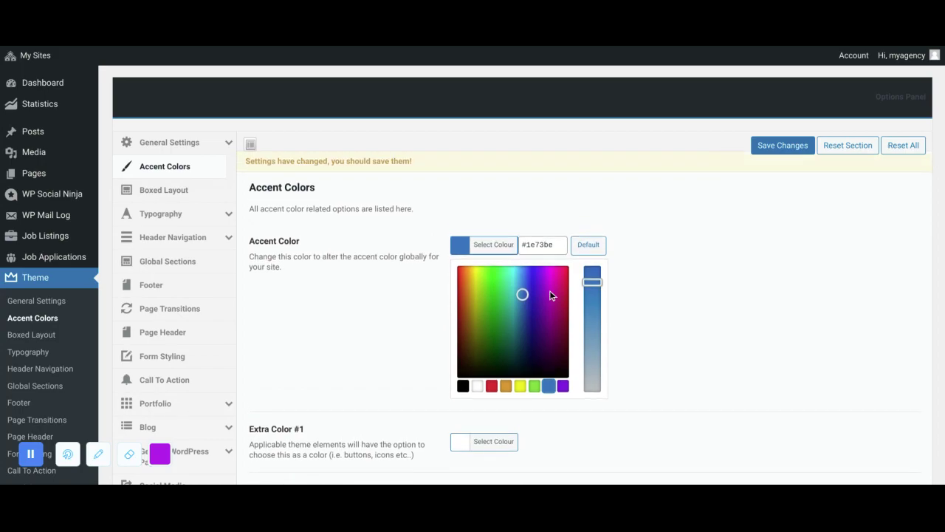
double_click(534, 246)
key("ctrl+c")
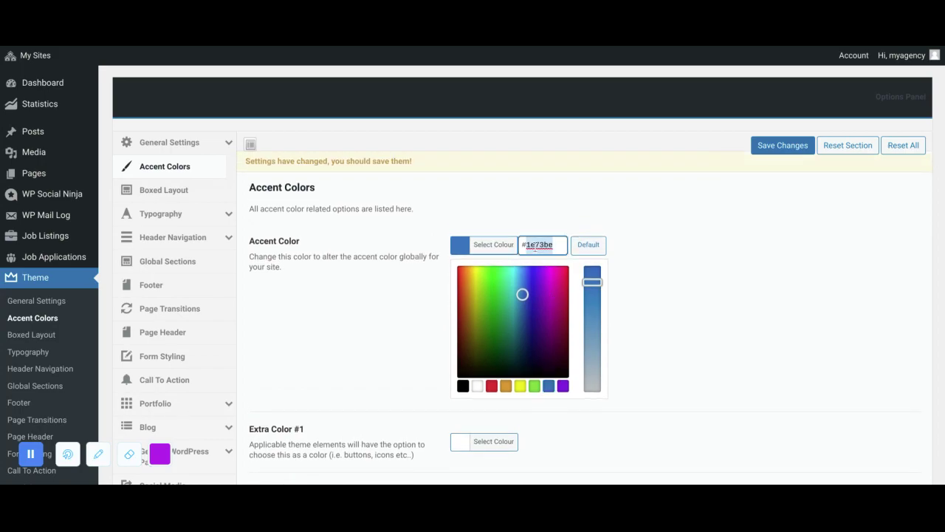
left_click(771, 147)
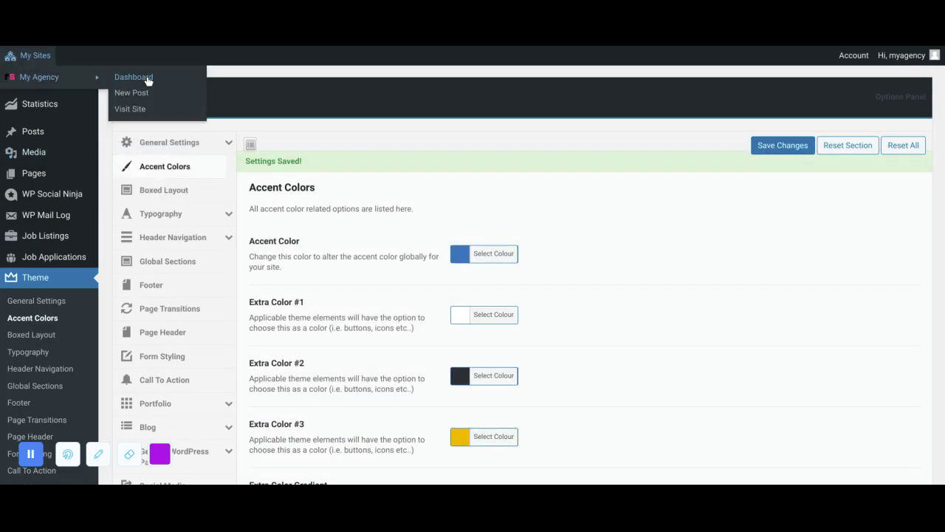
Visit the live homepage and scroll through it to check the blue buttons.
mouse_move(35, 55)
left_click(130, 109)
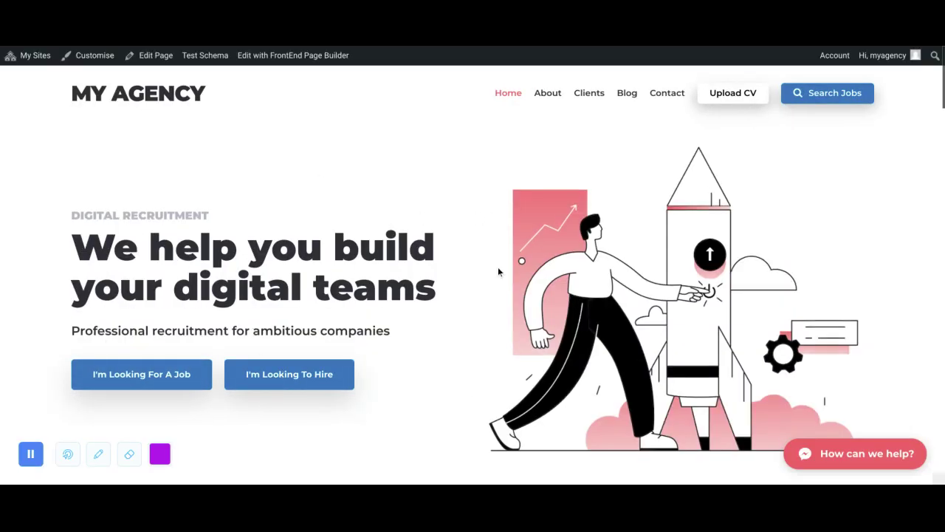
scroll(630, 246, "down", 3)
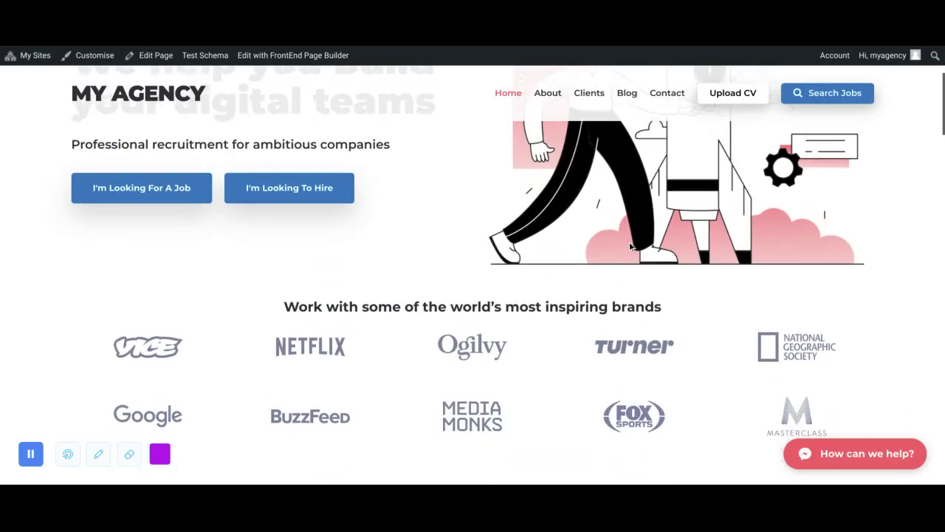
scroll(630, 246, "down", 2)
scroll(630, 247, "down", 3)
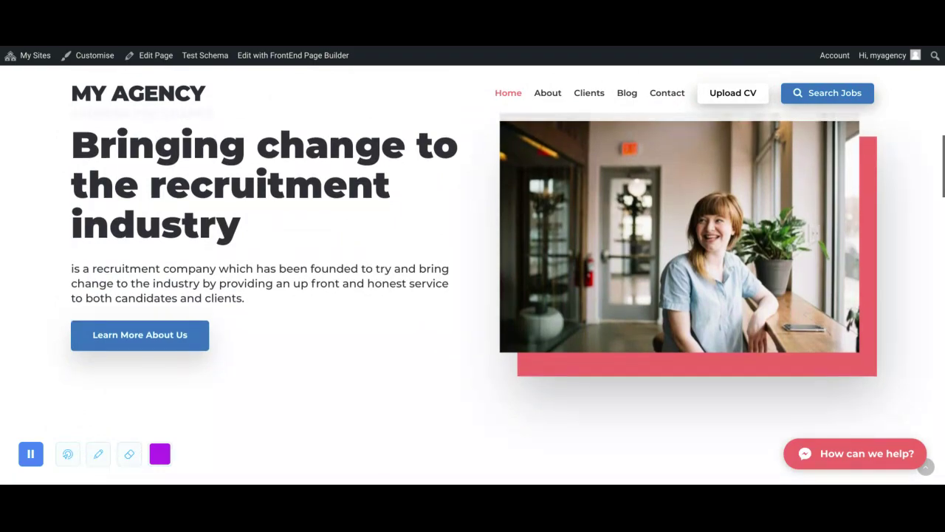
scroll(625, 229, "up", 4)
scroll(625, 229, "down", 3)
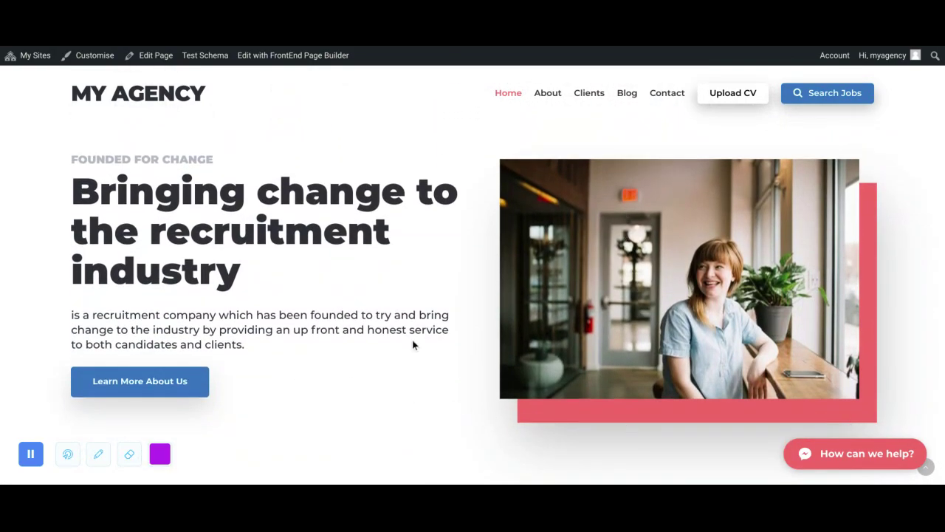
scroll(412, 342, "down", 3)
scroll(359, 342, "down", 3)
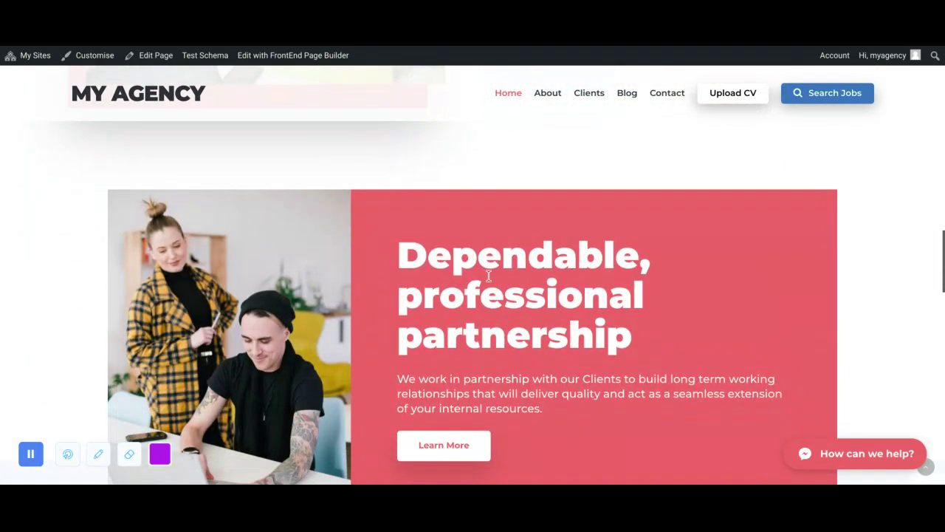
scroll(464, 339, "down", 2)
scroll(463, 339, "down", 3)
scroll(463, 339, "down", 3)
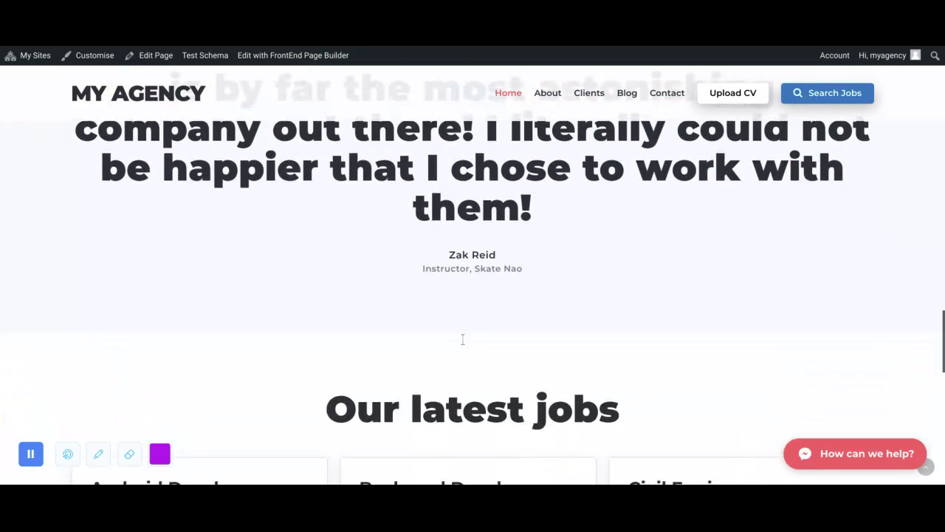
scroll(463, 339, "down", 4)
scroll(463, 339, "down", 3)
scroll(463, 339, "down", 3)
scroll(463, 339, "up", 4)
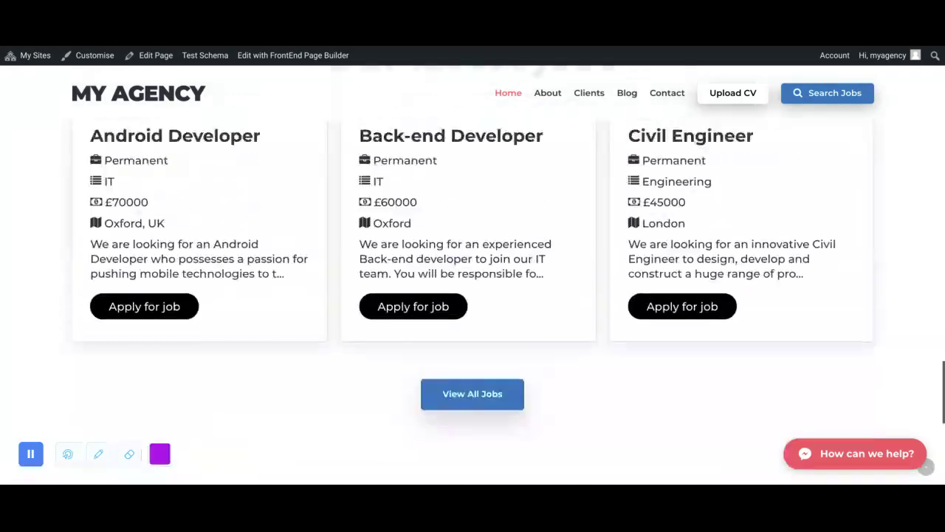
scroll(463, 339, "up", 4)
scroll(463, 339, "up", 5)
scroll(371, 215, "up", 3)
scroll(372, 215, "down", 5)
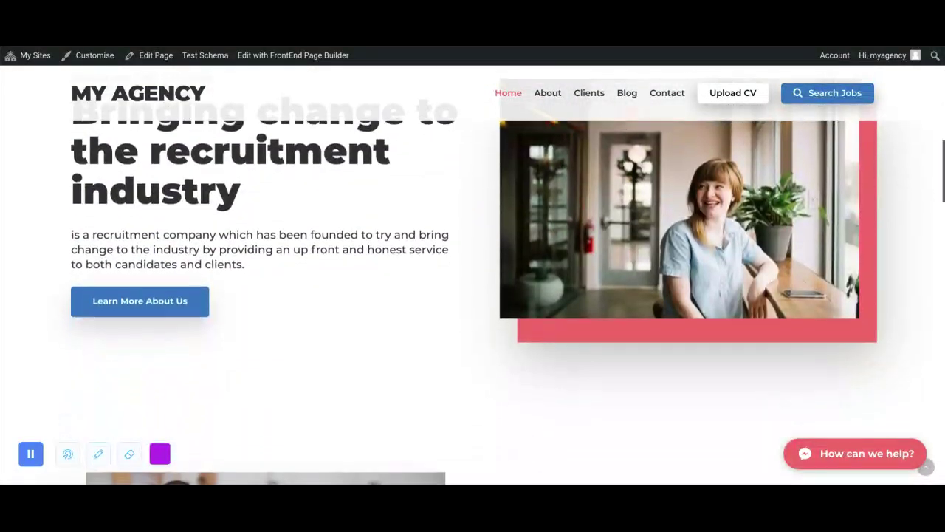
scroll(372, 215, "up", 5)
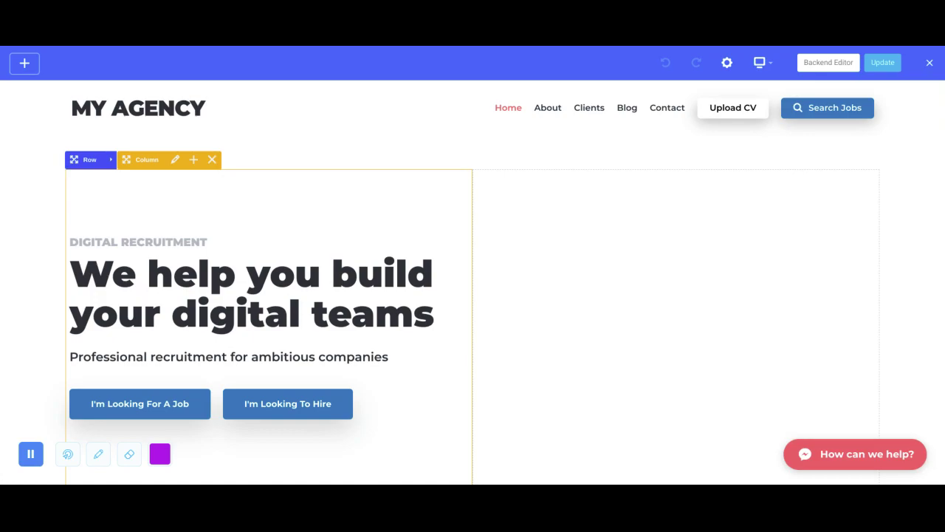
Scroll down to the 'Bringing change to the recruitment industry' section.
scroll(463, 247, "down", 2)
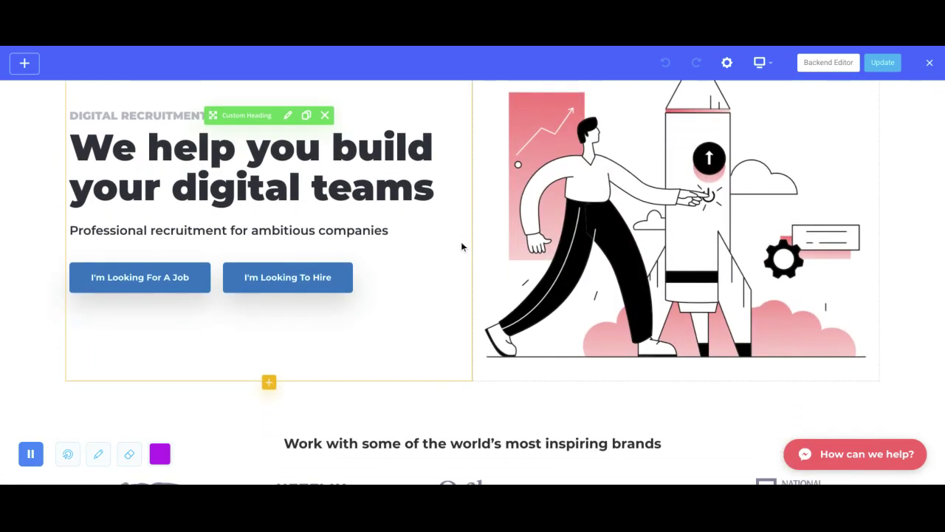
scroll(463, 247, "down", 3)
scroll(461, 241, "down", 3)
scroll(461, 241, "down", 3)
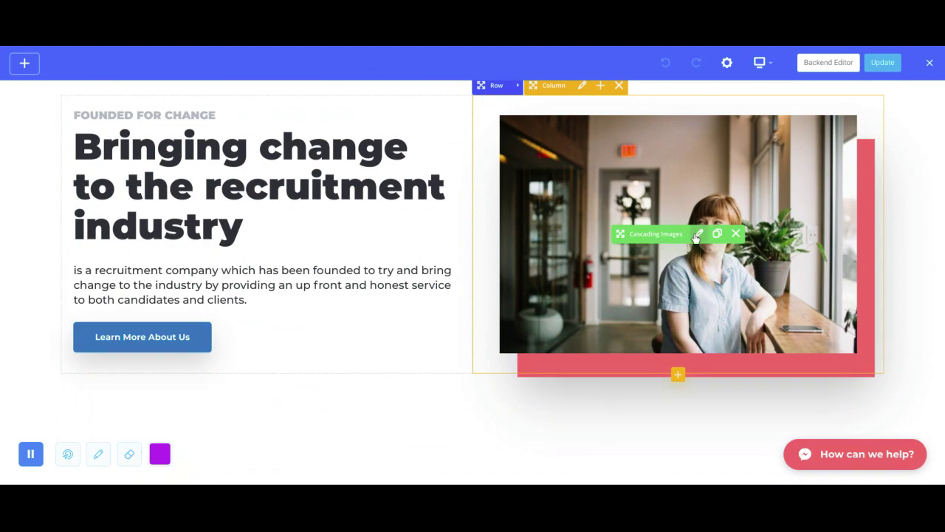
Replace the first cascading images element's coral layer background with blue and save.
left_click(697, 235)
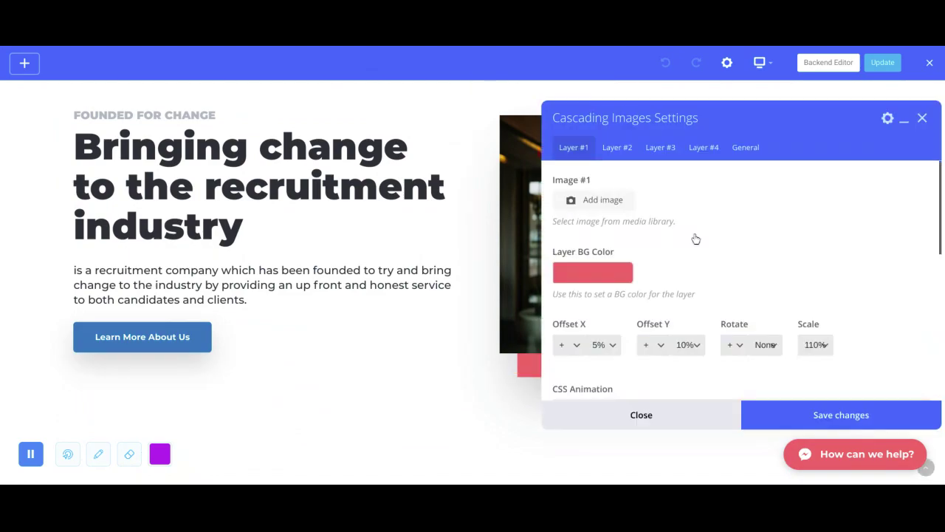
left_click(593, 279)
double_click(599, 274)
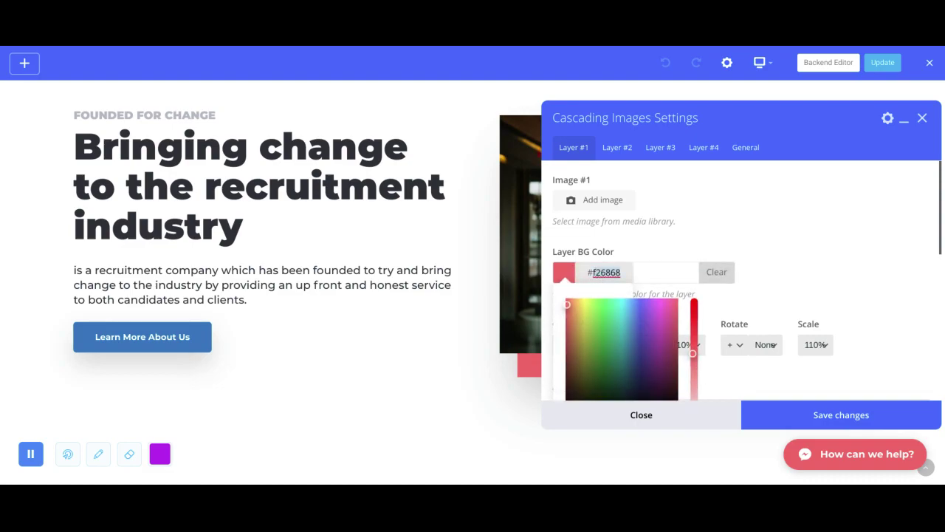
key("ctrl+v")
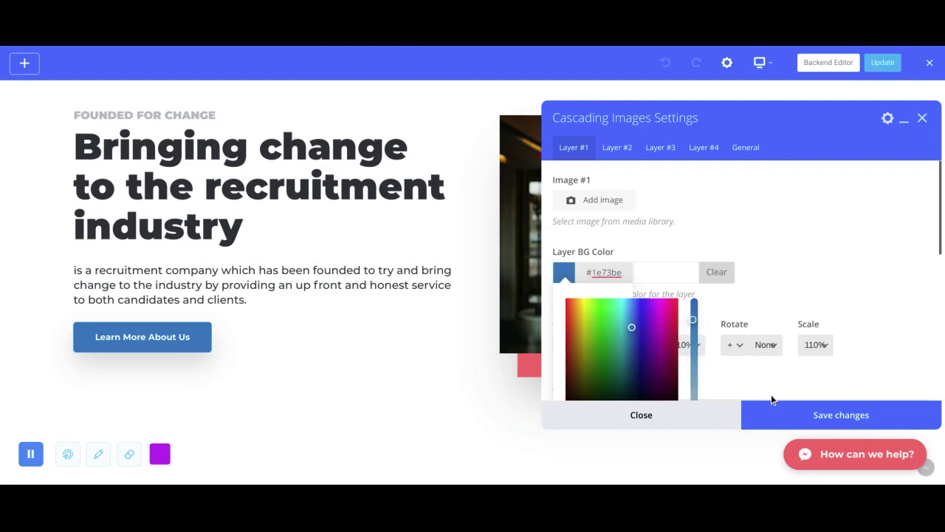
left_click(780, 412)
left_click(690, 414)
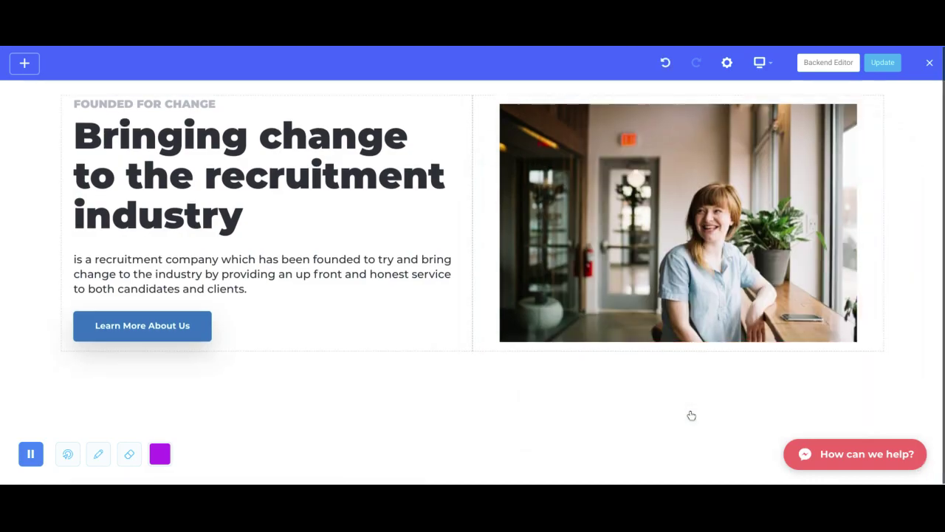
scroll(561, 403, "down", 5)
scroll(561, 402, "down", 2)
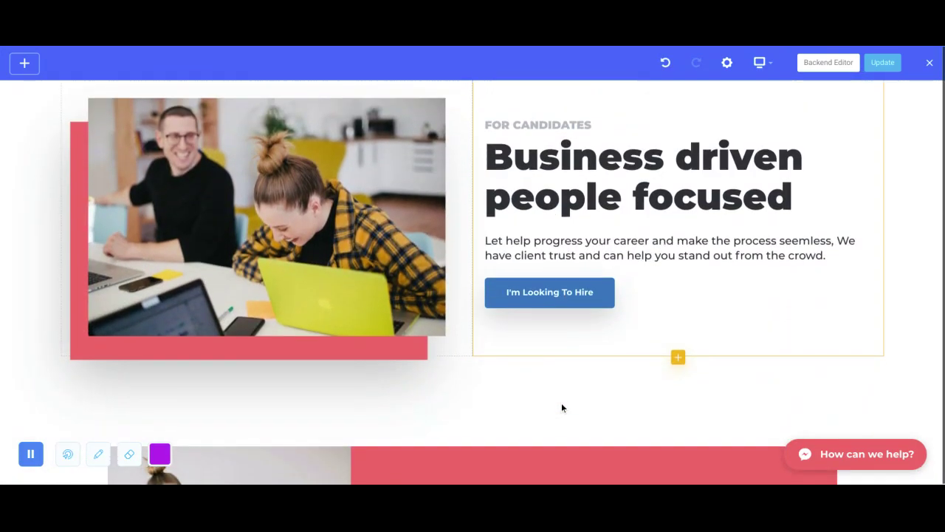
Set the 'Business driven people focused' image layer background to #1e73be and save.
left_click(287, 202)
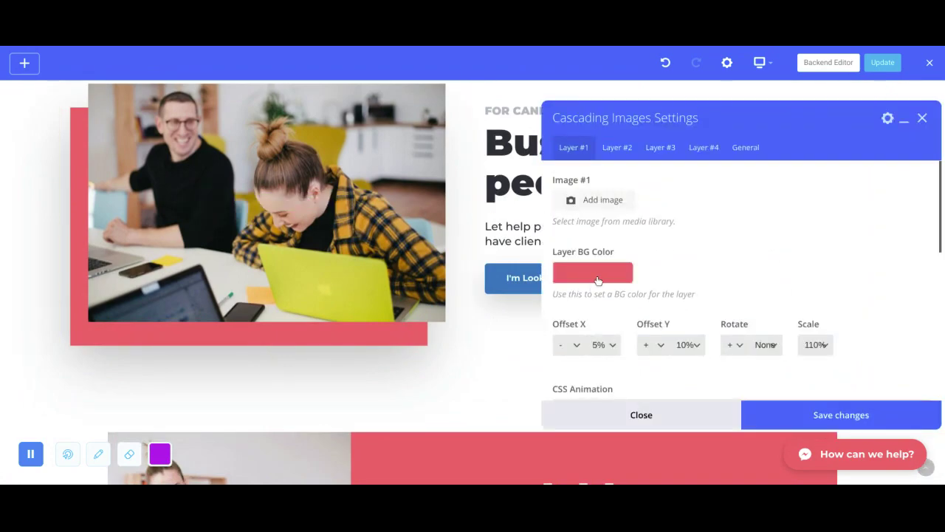
left_click(598, 277)
type("#1e73be")
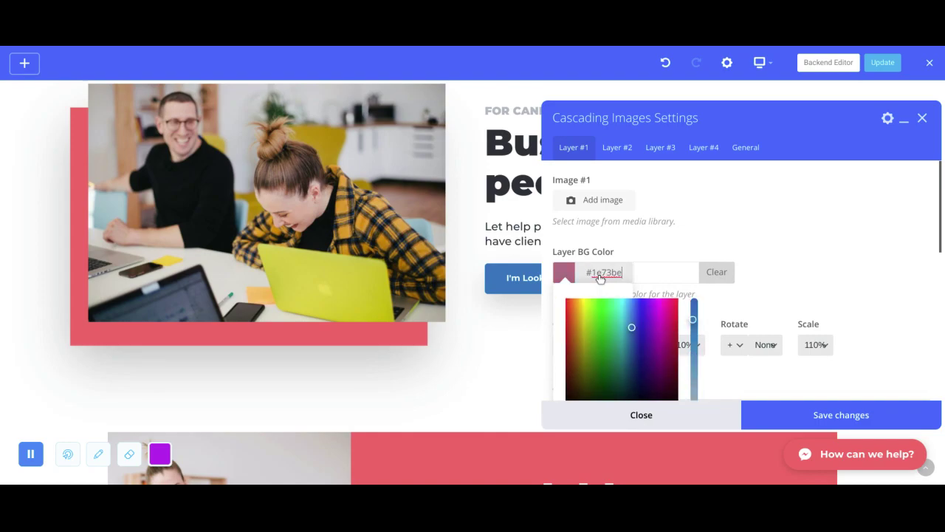
left_click(793, 416)
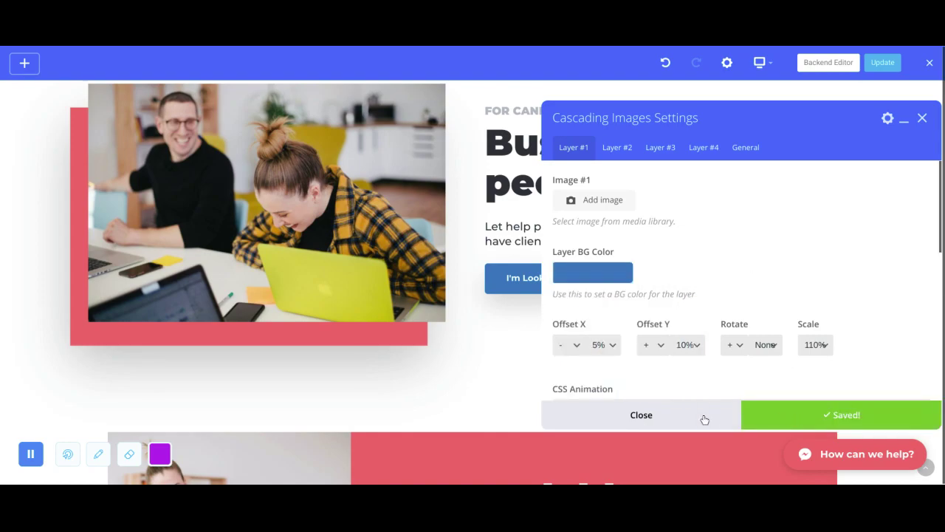
left_click(678, 415)
scroll(469, 348, "down", 3)
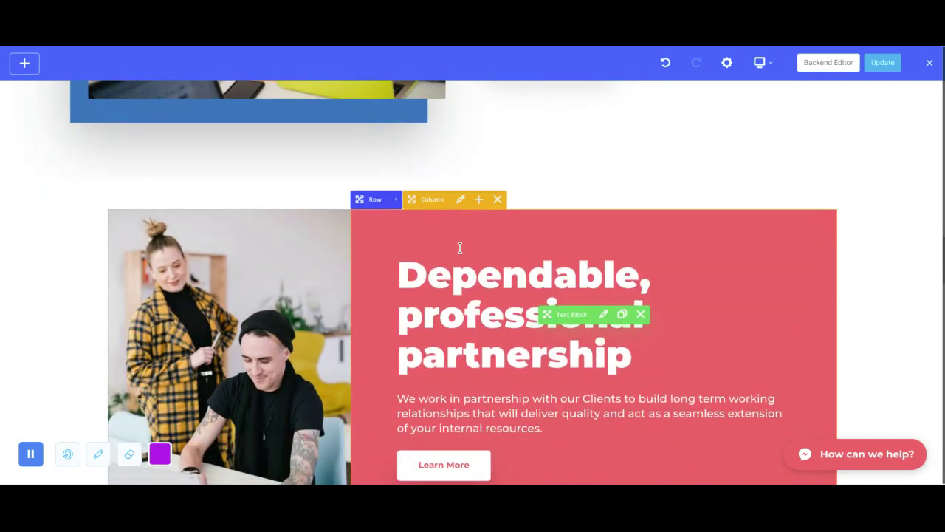
Change the partnership column's Background Color from f26868 to 1e73be and save.
left_click(460, 201)
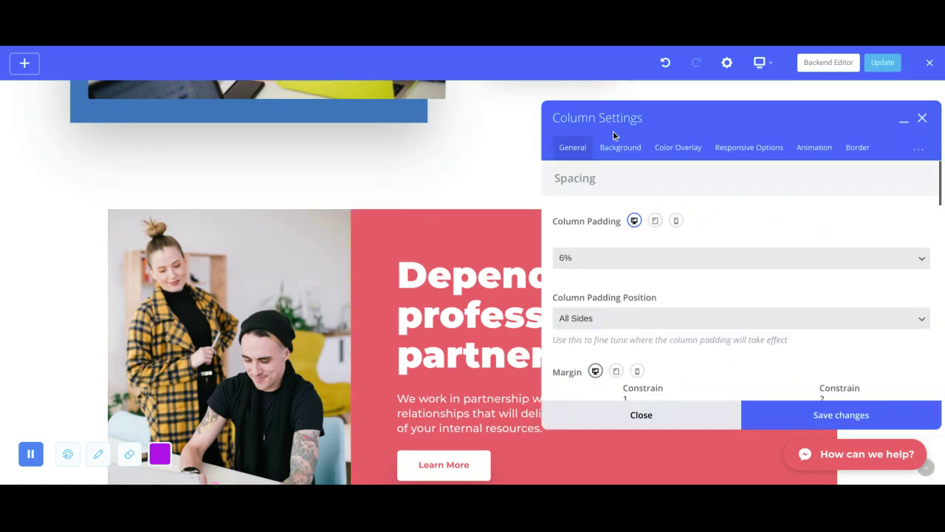
left_click(615, 148)
left_click(608, 225)
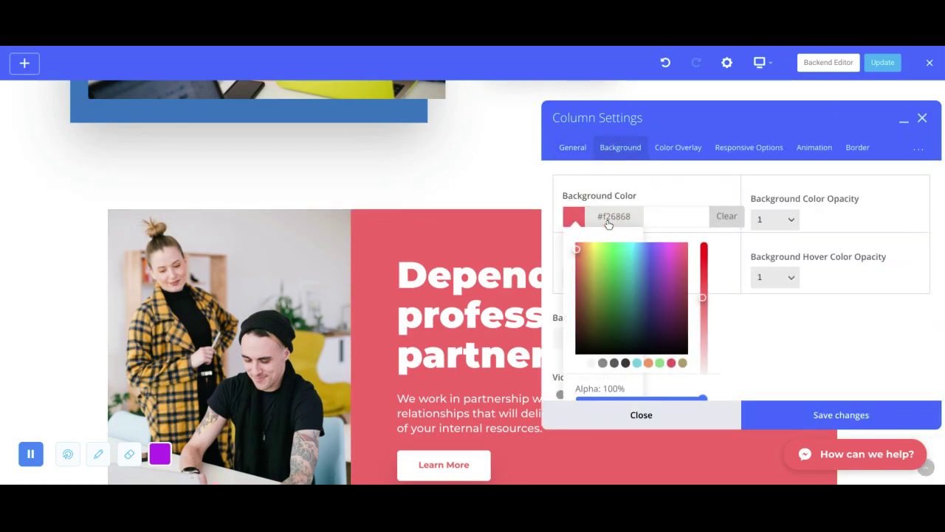
double_click(608, 219)
type("1e73be")
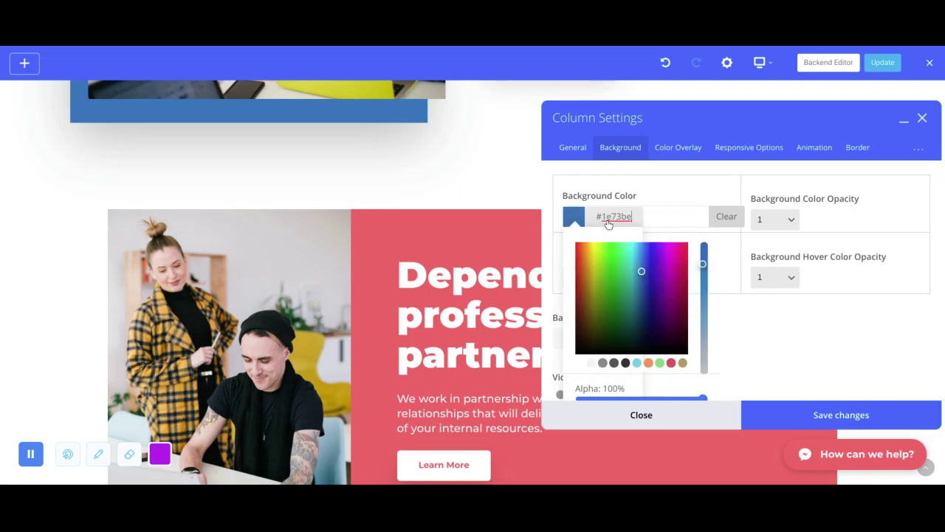
left_click(764, 406)
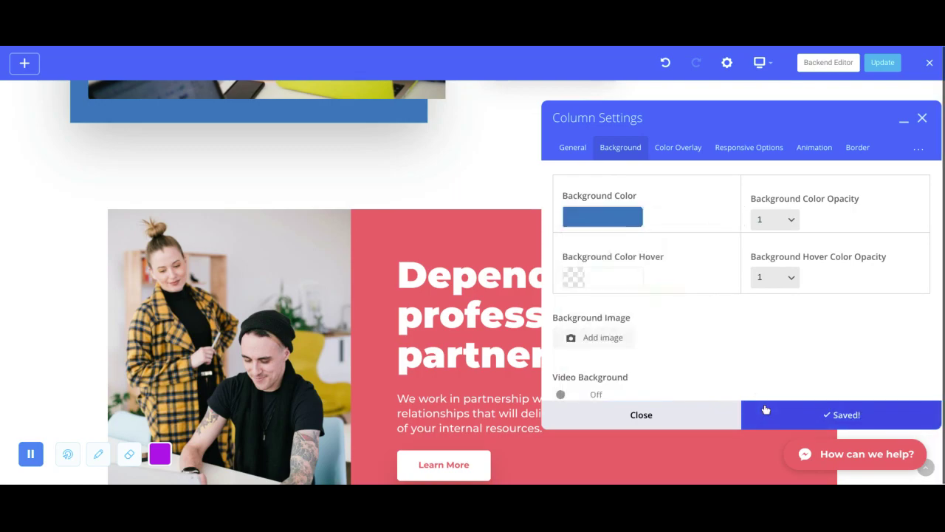
left_click(710, 415)
scroll(422, 353, "down", 2)
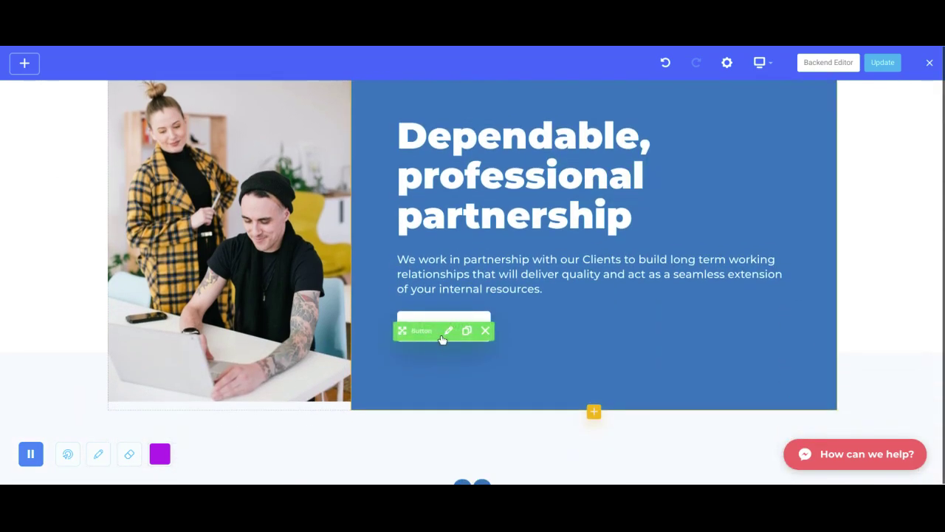
Set the Learn More button's Text Color Override from #f26868 to #1e73be and save.
mouse_move(443, 319)
left_click(450, 331)
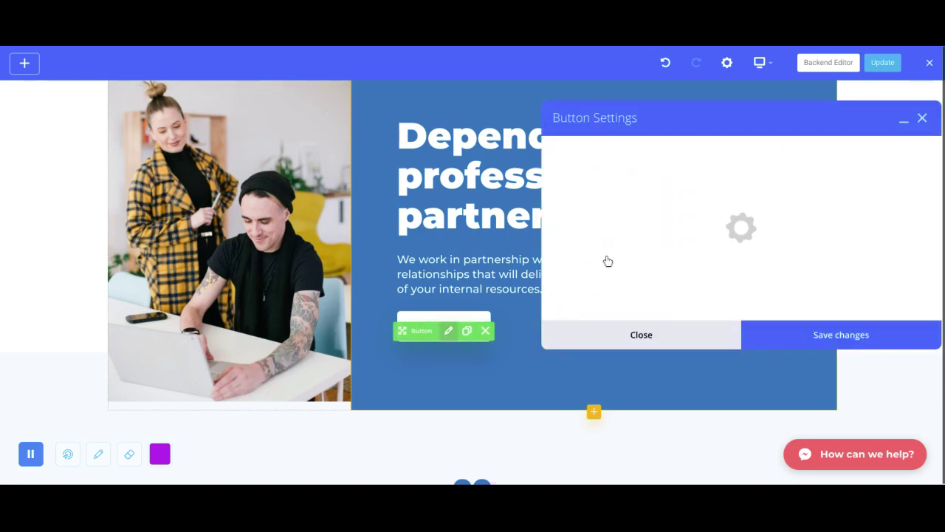
scroll(608, 262, "down", 3)
scroll(608, 261, "down", 2)
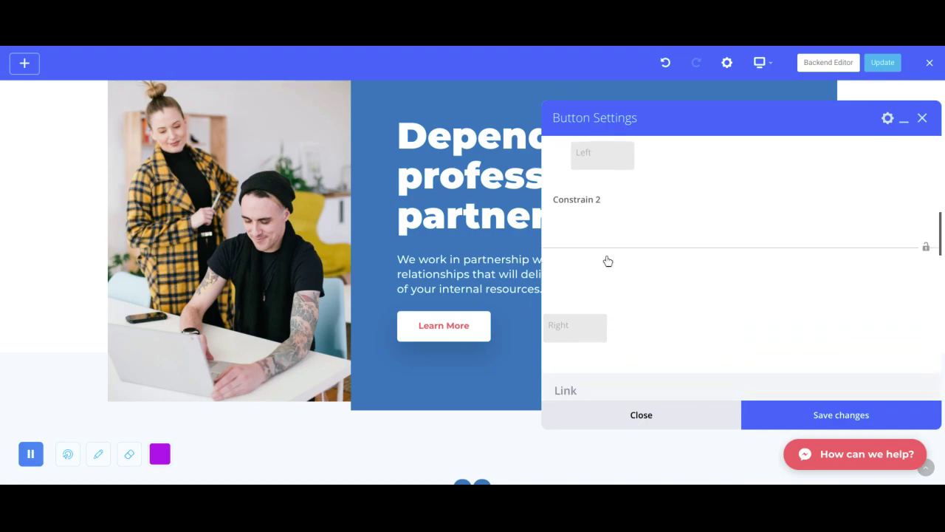
scroll(608, 262, "down", 3)
scroll(608, 262, "down", 2)
scroll(608, 261, "down", 2)
scroll(742, 269, "down", 2)
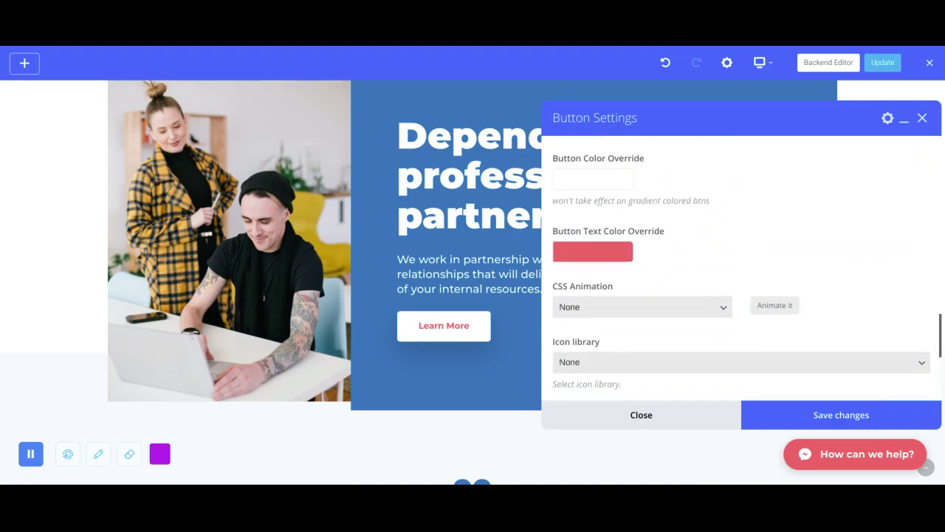
left_click(596, 252)
double_click(596, 255)
key("ctrl+c")
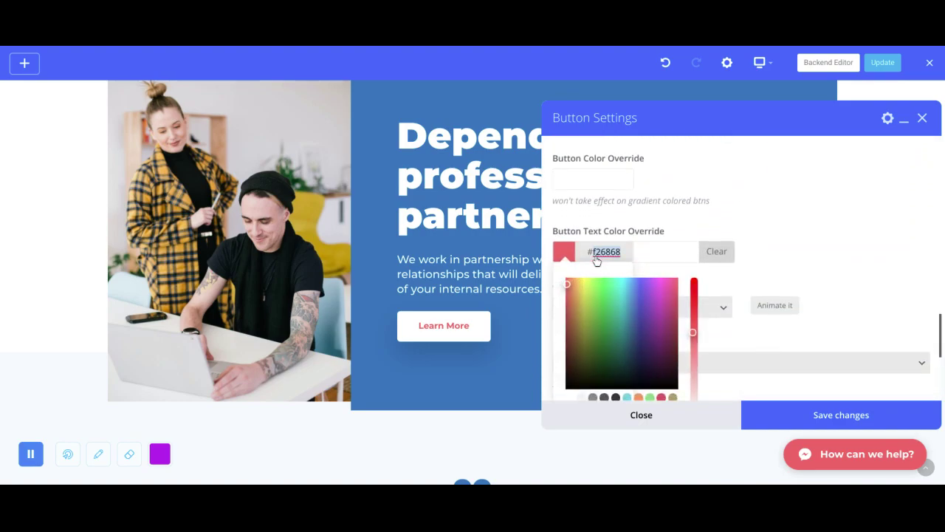
type("#1e73be")
left_click(780, 415)
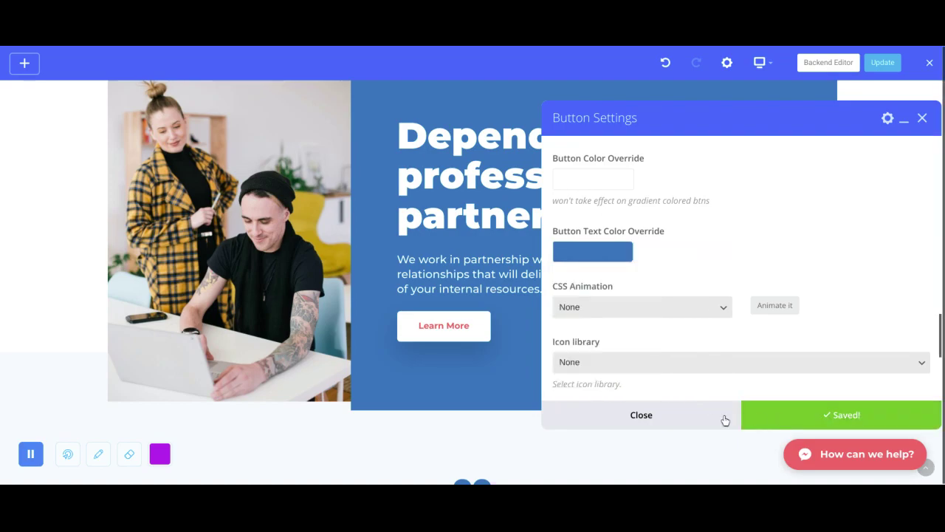
Close the button settings, review the rest of the page, and exit the frontend editor.
left_click(720, 419)
scroll(505, 392, "down", 3)
scroll(505, 391, "down", 3)
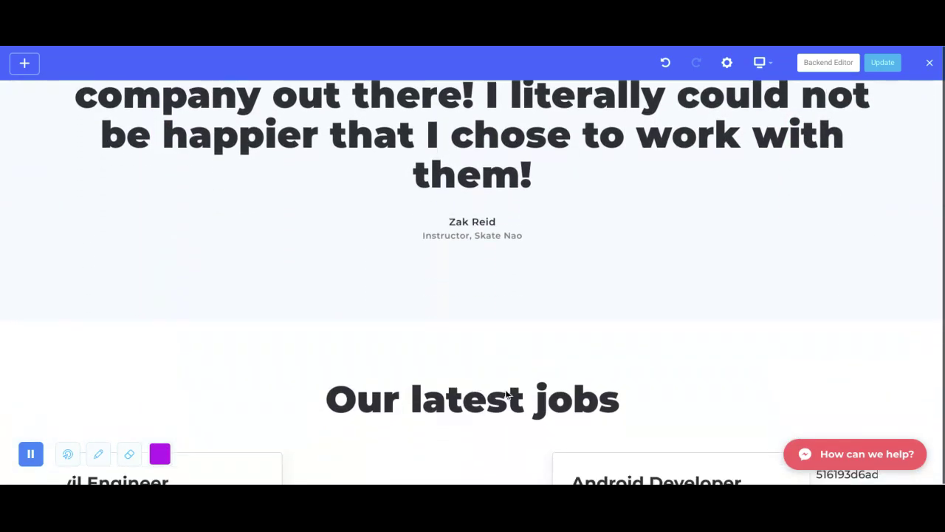
scroll(505, 392, "down", 2)
scroll(506, 391, "down", 2)
scroll(505, 391, "down", 2)
scroll(506, 392, "down", 1)
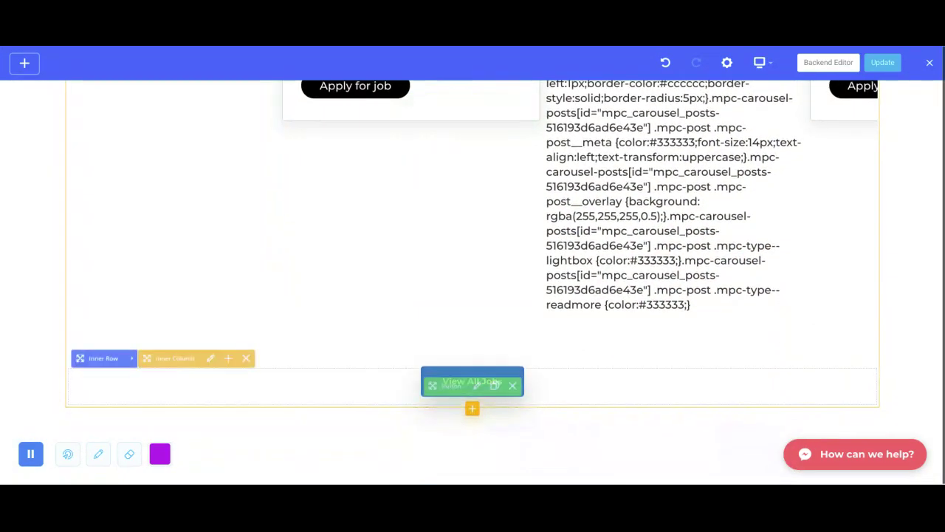
scroll(506, 392, "down", 2)
scroll(506, 392, "down", 3)
scroll(506, 392, "down", 3)
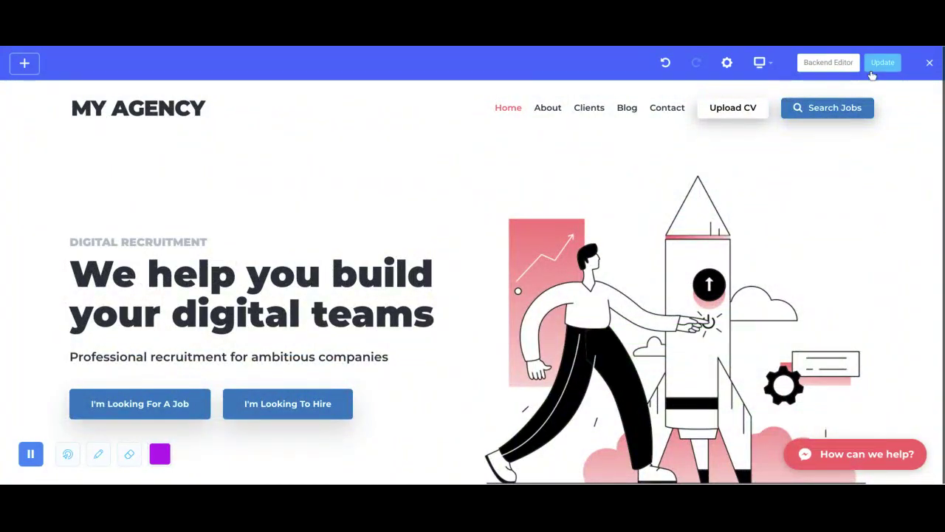
left_click(929, 67)
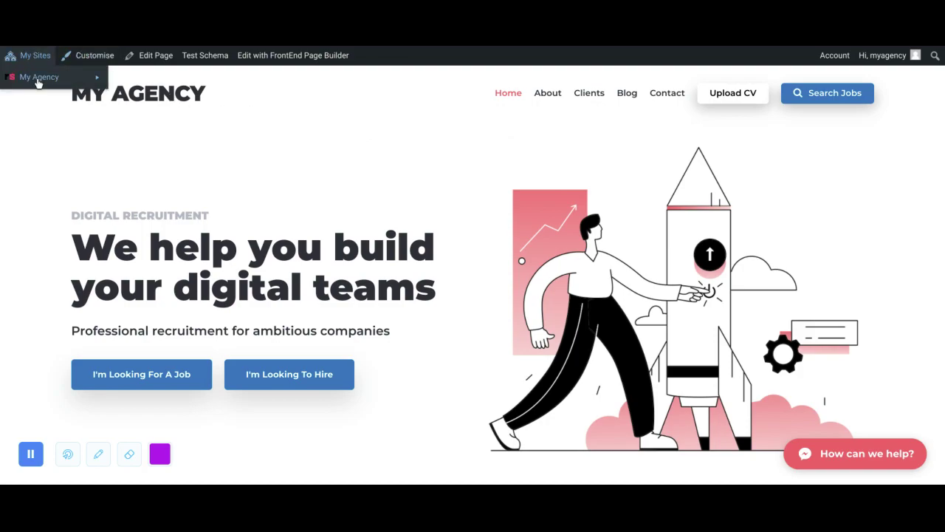
mouse_move(39, 76)
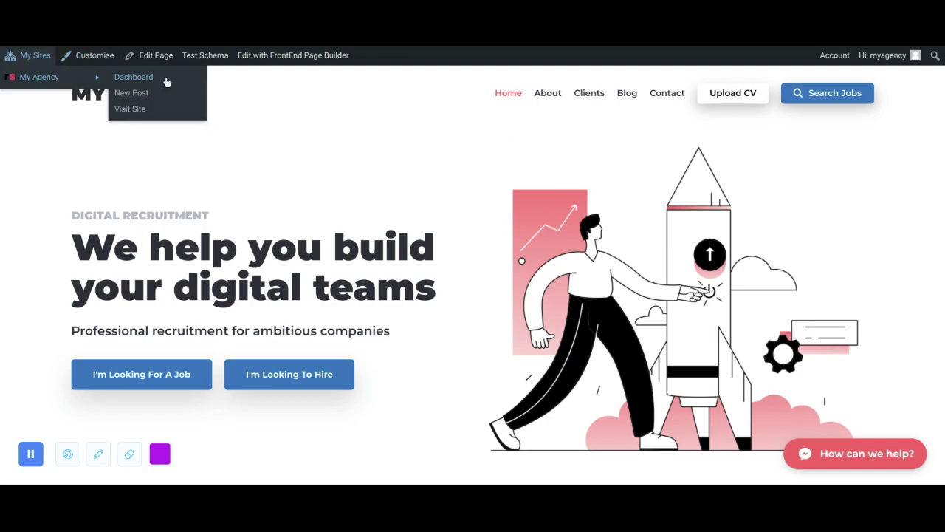
Change the Header Navigation's Header Font Hover colour to blue and save the theme options.
left_click(134, 77)
mouse_move(36, 321)
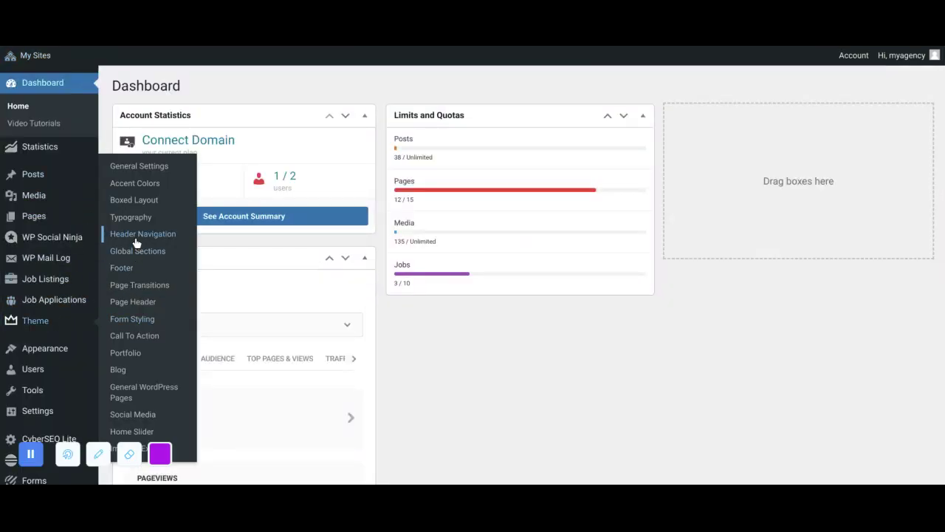
left_click(135, 237)
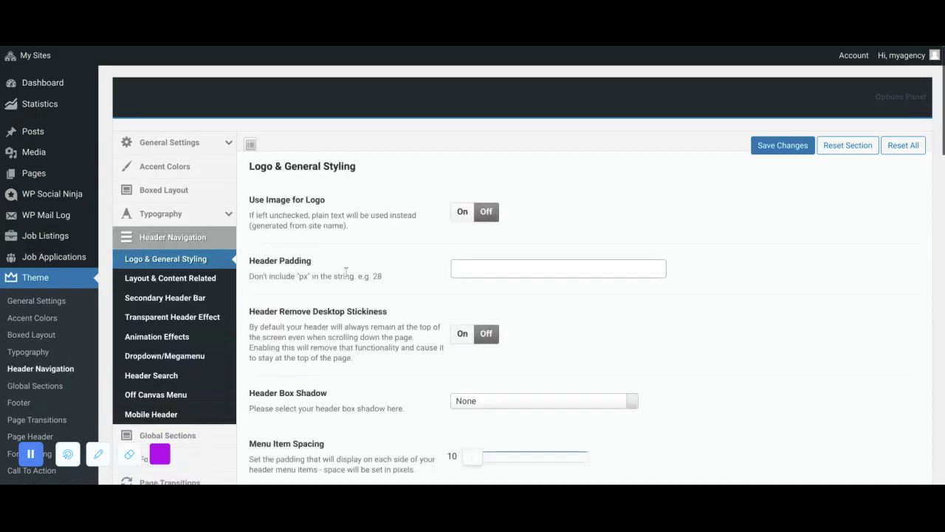
scroll(346, 272, "down", 2)
scroll(346, 272, "down", 4)
scroll(345, 272, "down", 1)
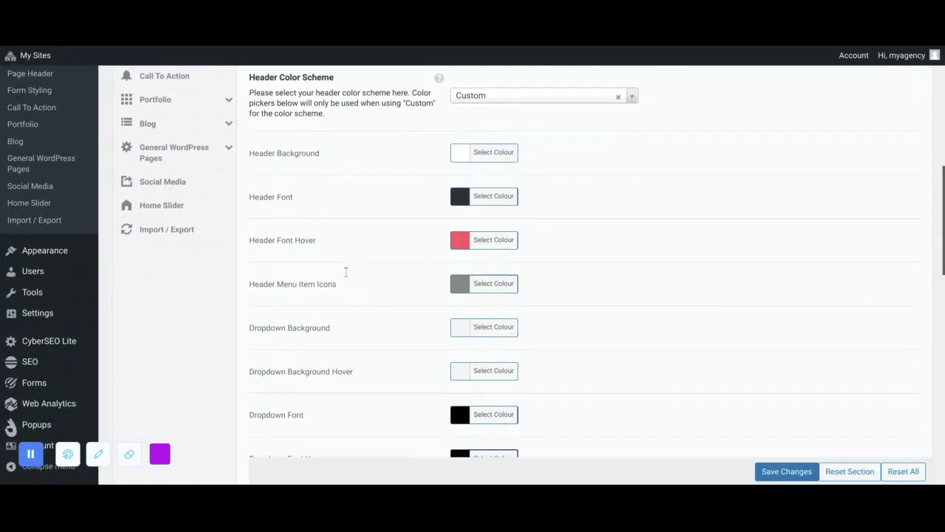
left_click(483, 236)
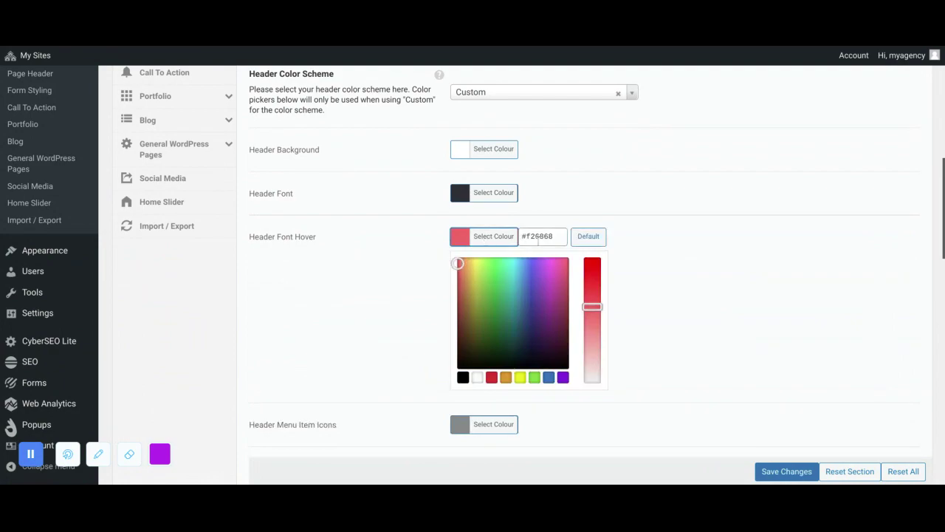
double_click(538, 236)
key("ctrl+v")
left_click(727, 281)
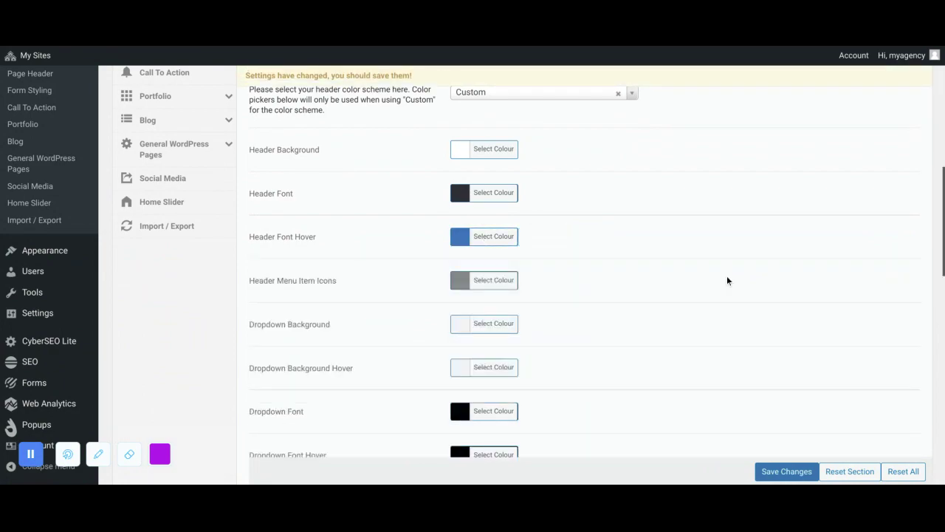
left_click(799, 468)
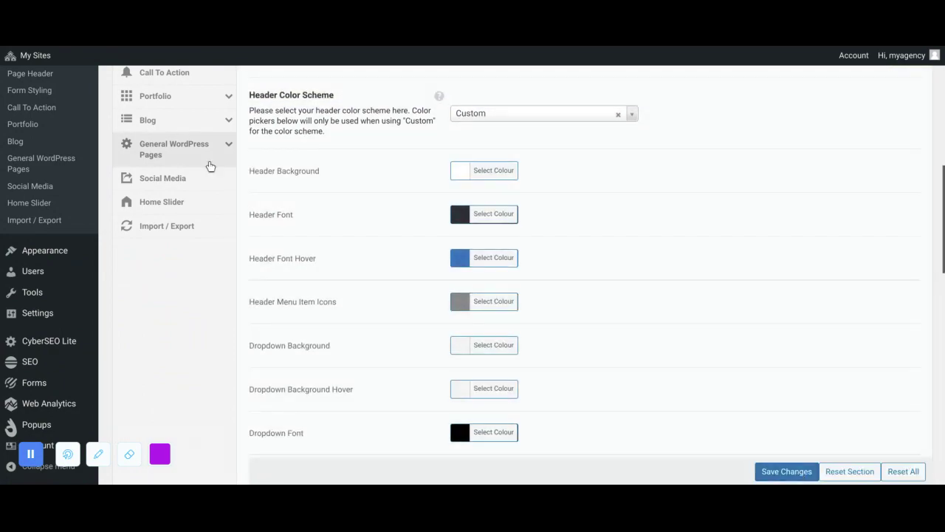
mouse_move(39, 77)
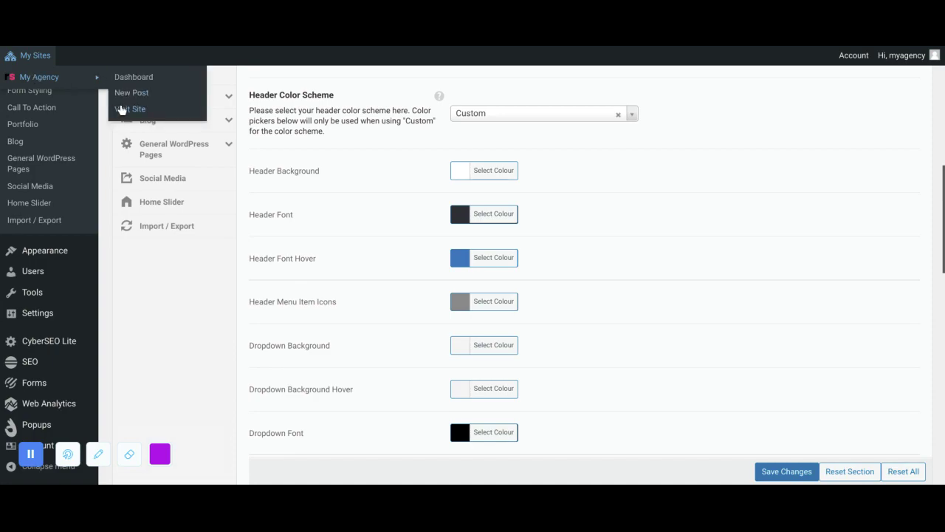
Reopen the live homepage, check the buttons, and dismiss the Messenger chat popup.
left_click(122, 110)
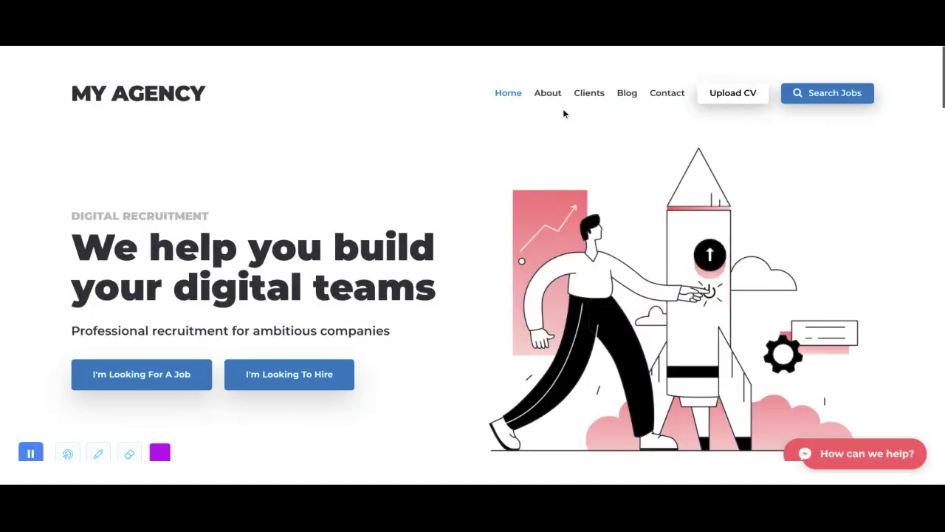
scroll(480, 219, "down", 1)
scroll(474, 223, "down", 2)
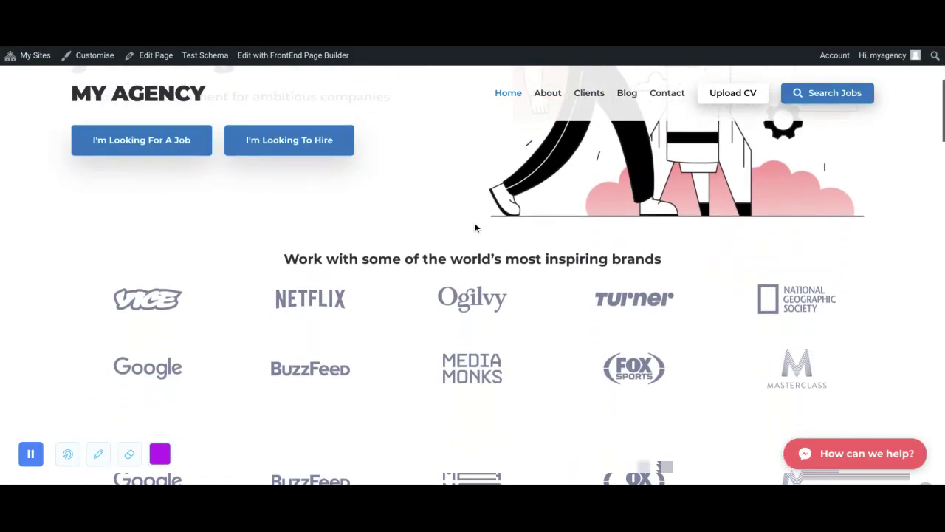
left_click(845, 455)
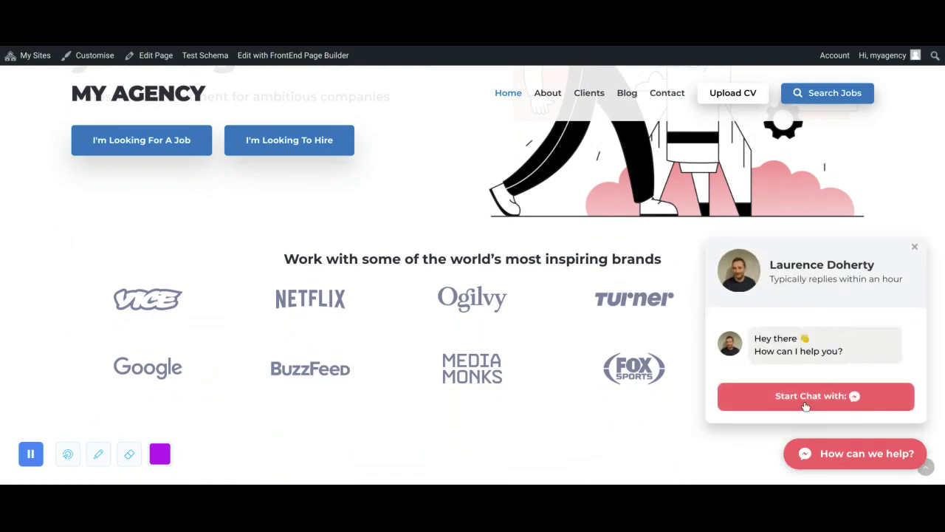
left_click(913, 249)
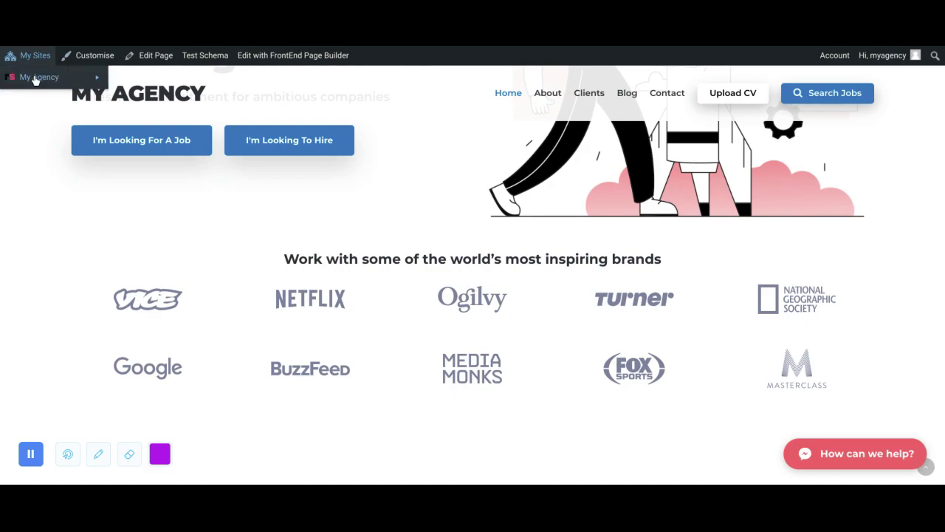
mouse_move(39, 77)
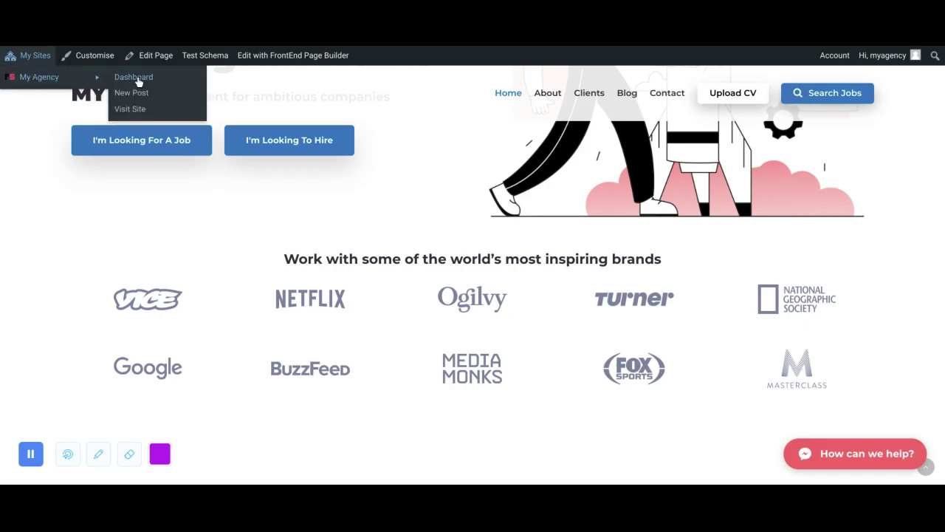
Change the chats widget's channel icon background from coral to #1e73be.
left_click(135, 77)
mouse_move(52, 237)
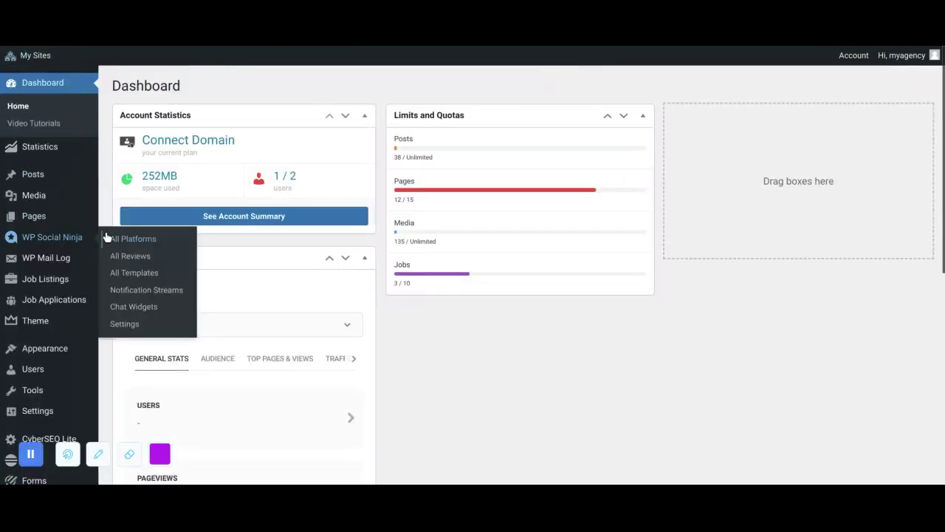
left_click(132, 308)
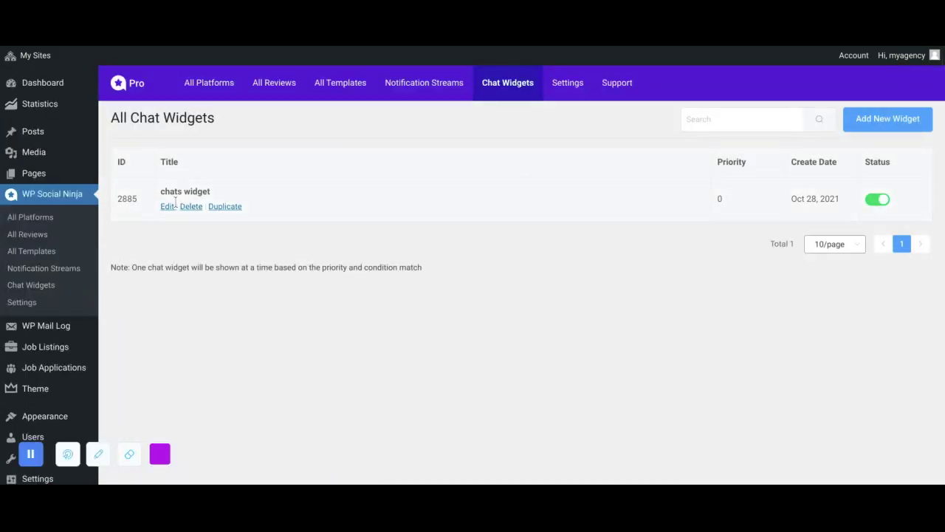
left_click(167, 207)
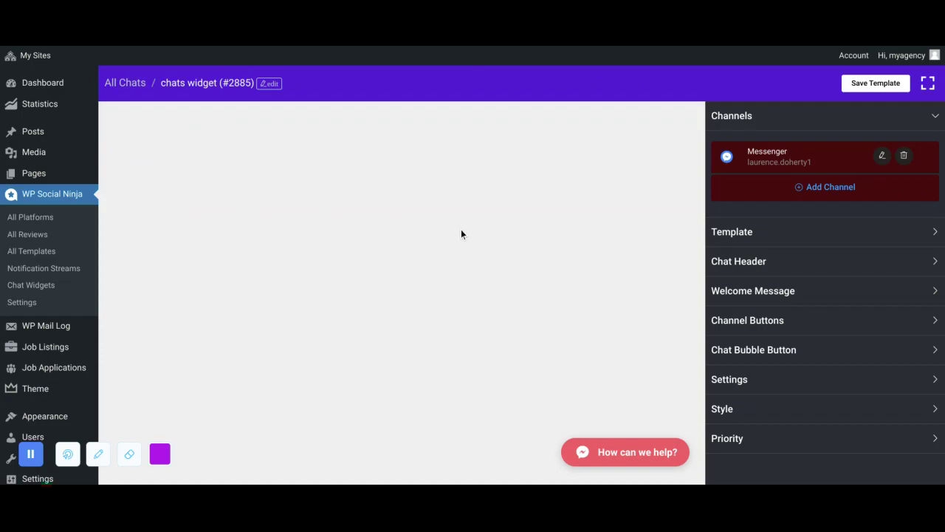
scroll(764, 325, "down", 3)
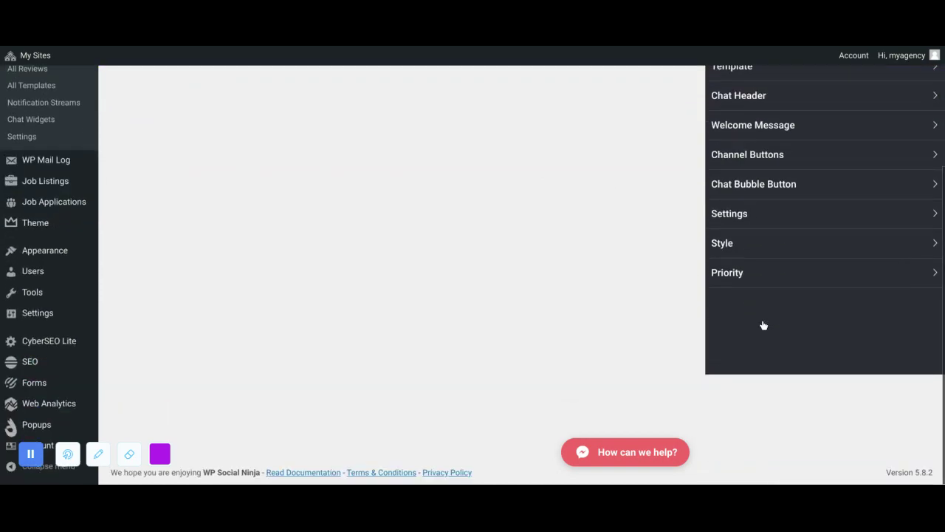
left_click(764, 243)
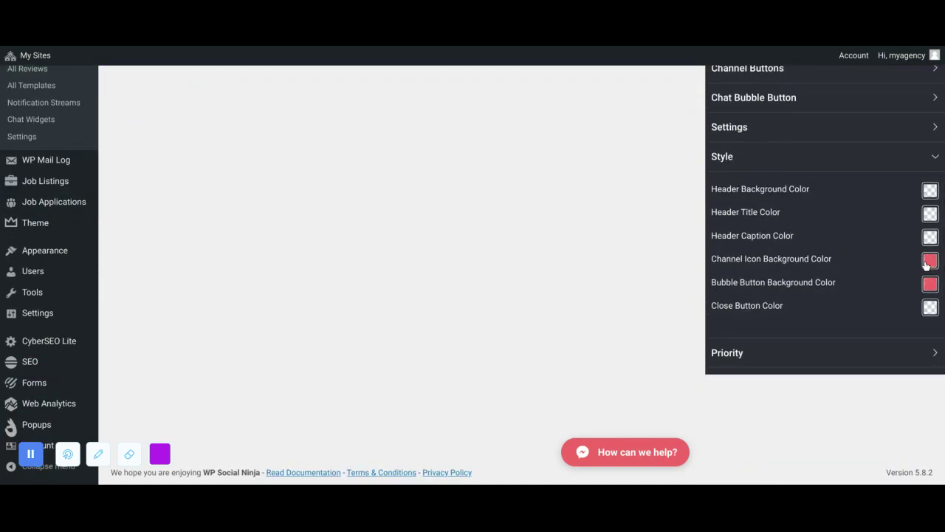
left_click(929, 261)
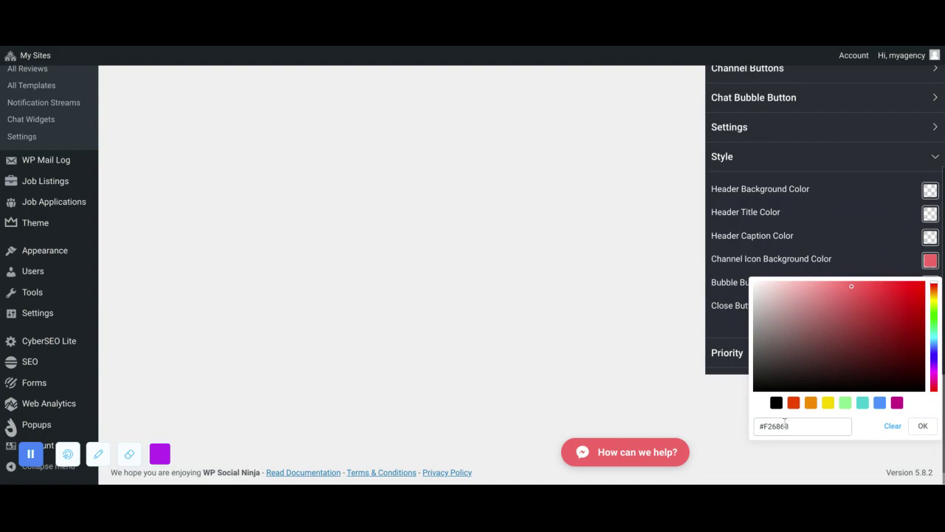
double_click(785, 420)
key("ctrl+v")
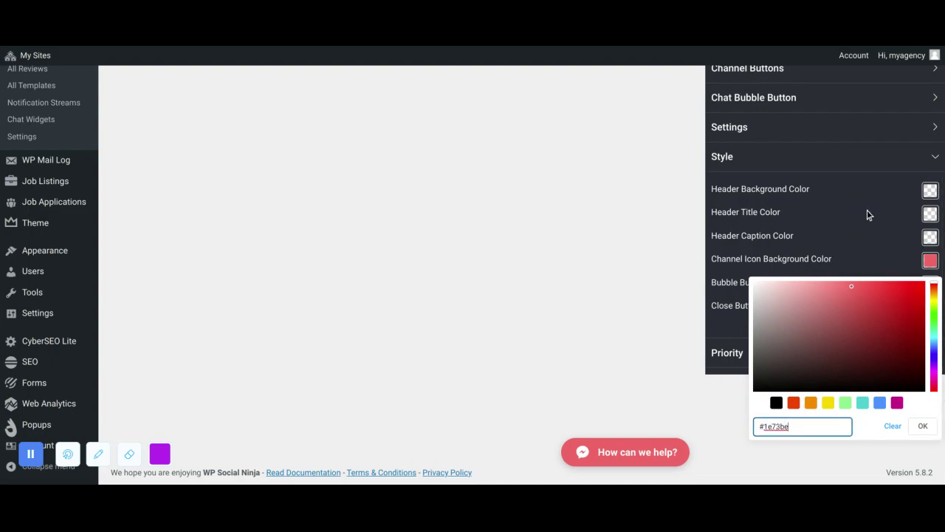
left_click(867, 211)
Set the chat bubble background to #1e73be and save the widget template.
left_click(931, 285)
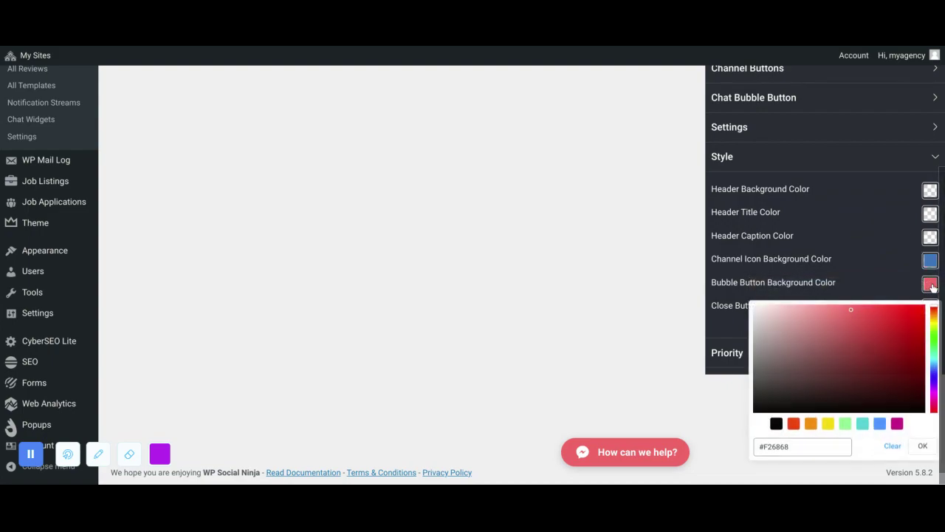
left_click(793, 423)
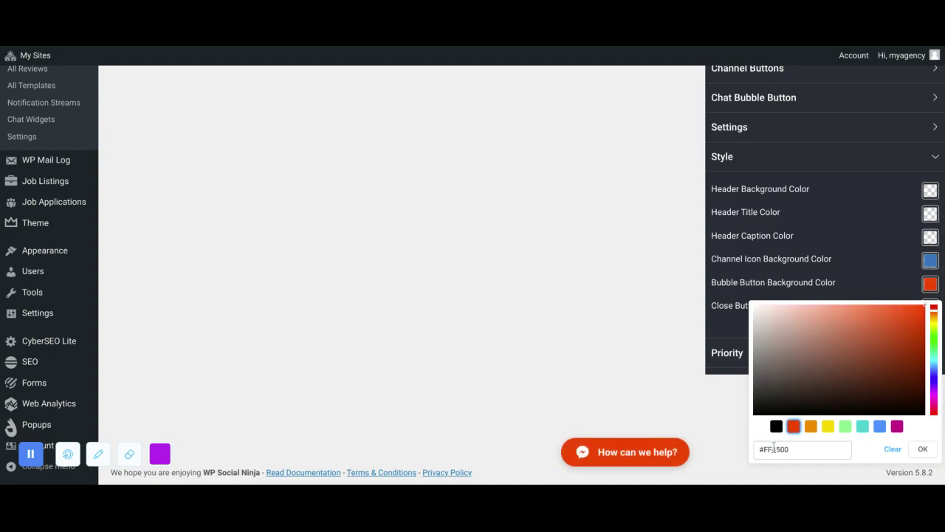
double_click(773, 448)
type("1e73be")
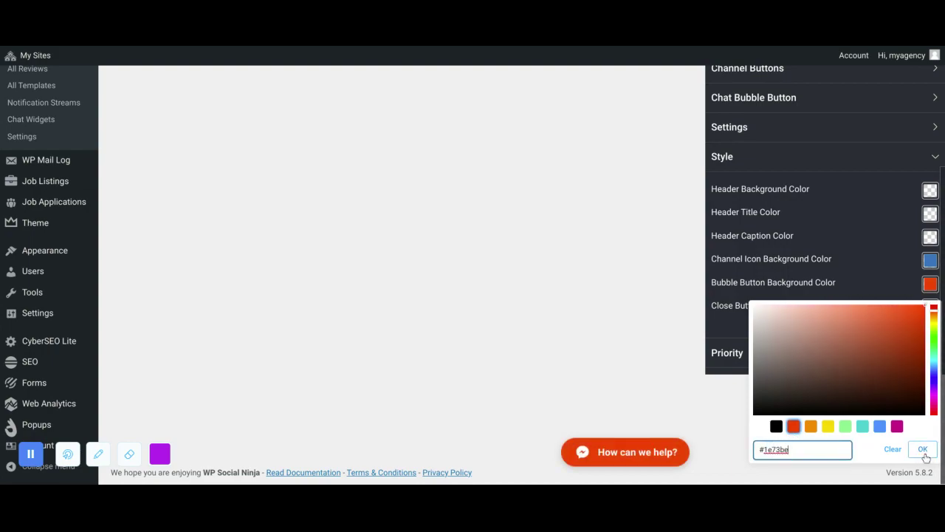
left_click(922, 449)
scroll(651, 323, "up", 3)
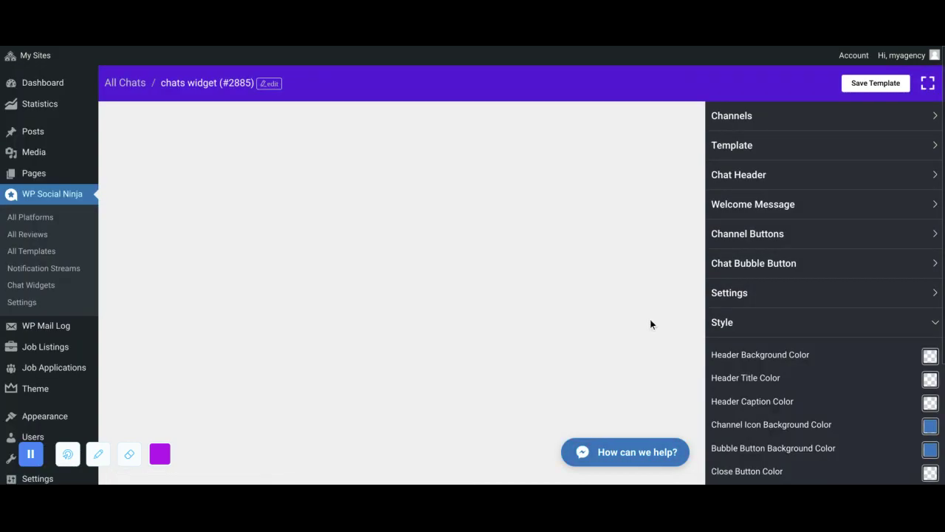
left_click(872, 85)
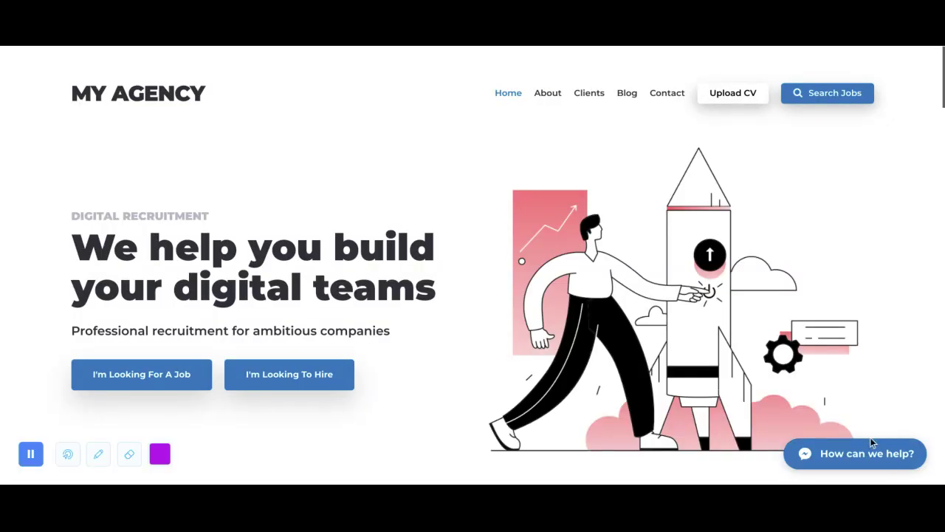
Scroll the live homepage down to the footer to check the chat bubble colour.
scroll(352, 242, "down", 3)
scroll(352, 243, "down", 5)
scroll(353, 242, "down", 5)
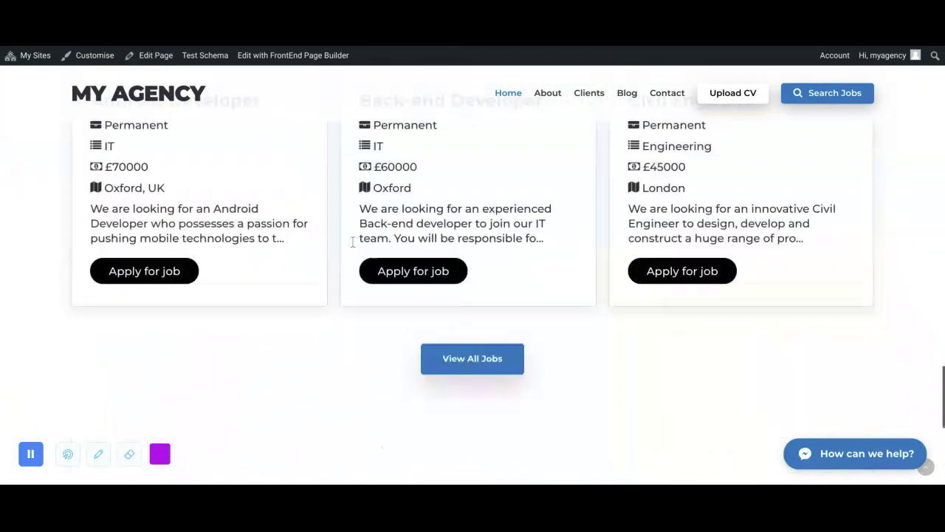
scroll(353, 243, "down", 5)
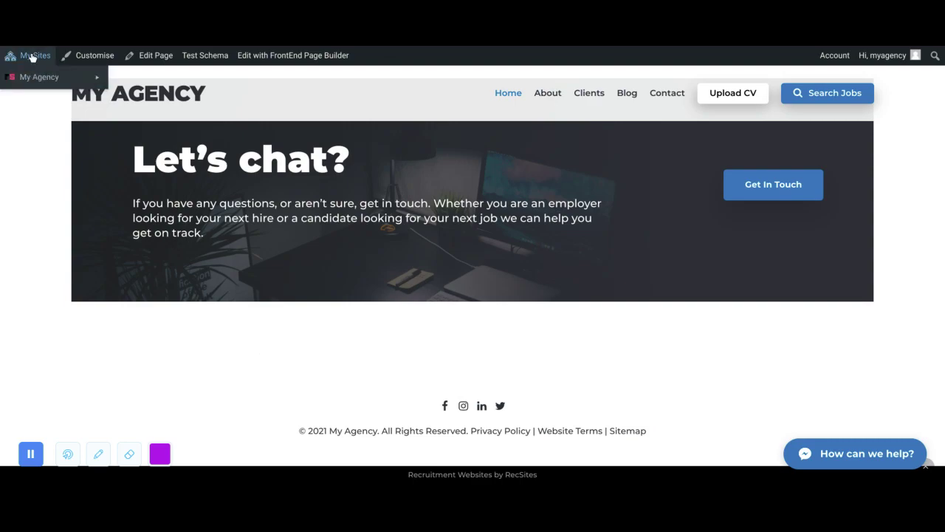
mouse_move(30, 56)
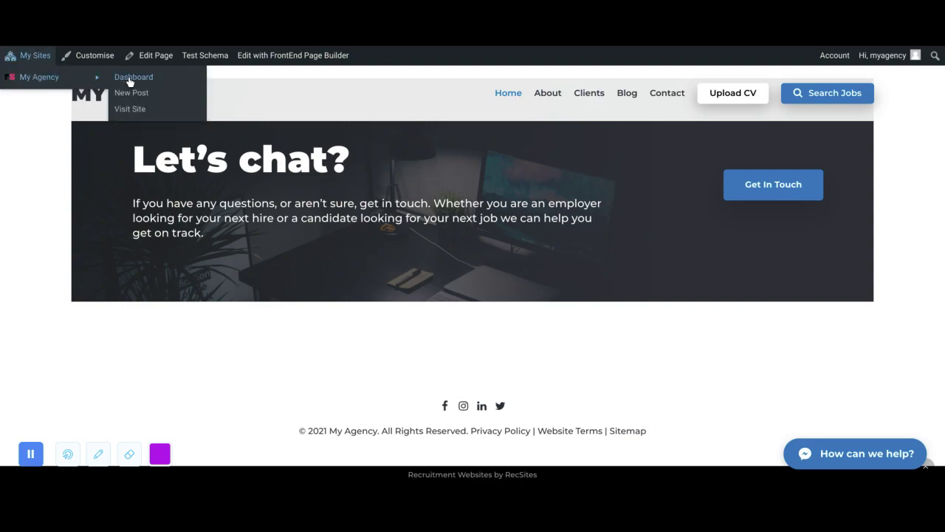
Set the theme's Footer Copyright Icon Hover Color to the blue hex value and save.
left_click(129, 78)
mouse_move(36, 320)
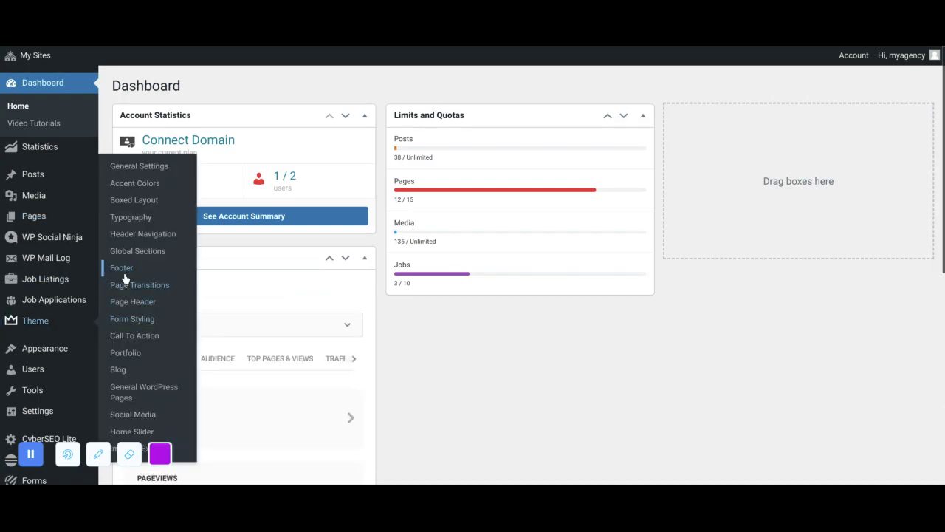
left_click(123, 270)
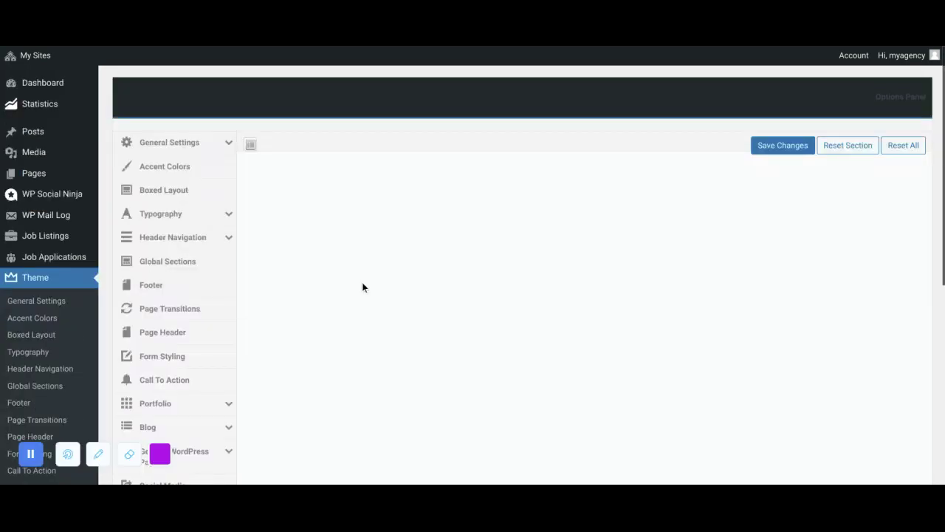
scroll(362, 286, "down", 5)
scroll(362, 282, "up", 5)
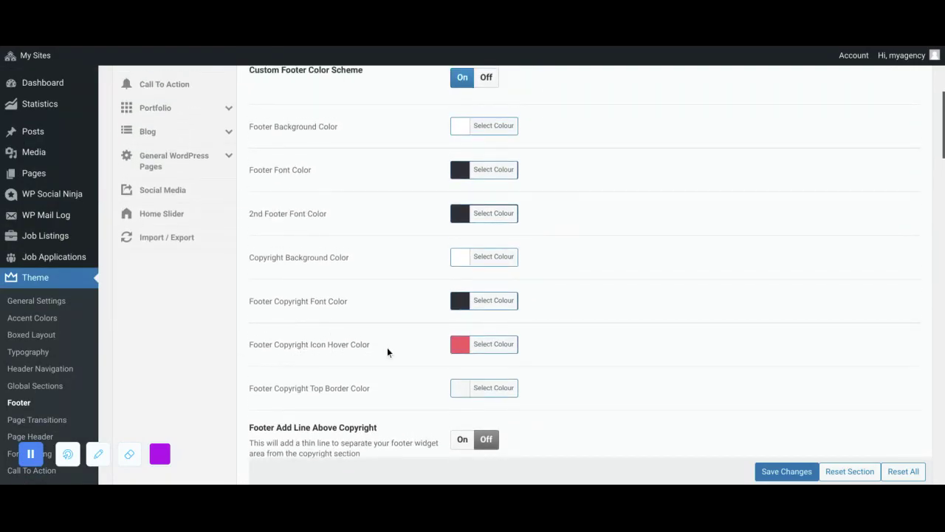
left_click(509, 343)
triple_click(538, 343)
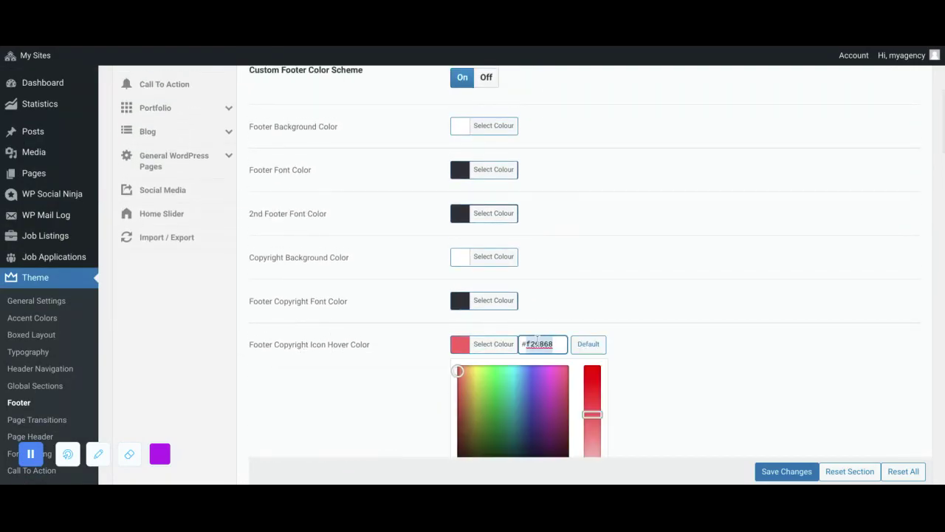
type("#1e73be")
left_click(655, 359)
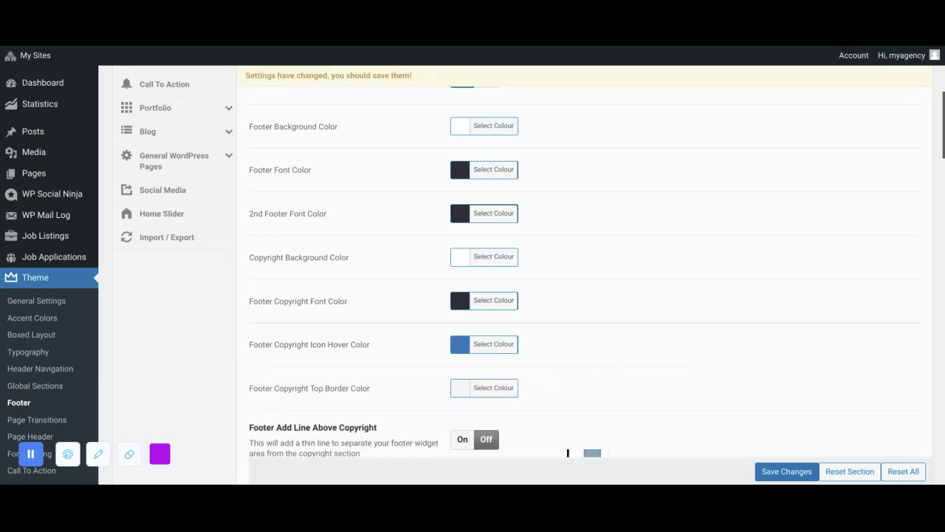
left_click(787, 471)
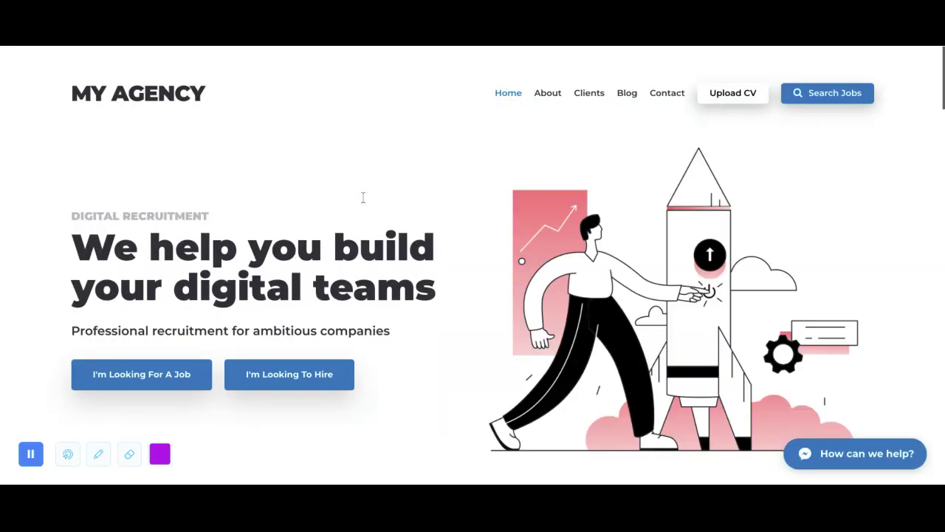
Scroll the live homepage down to the footer icons and back to the top.
scroll(363, 197, "down", 15)
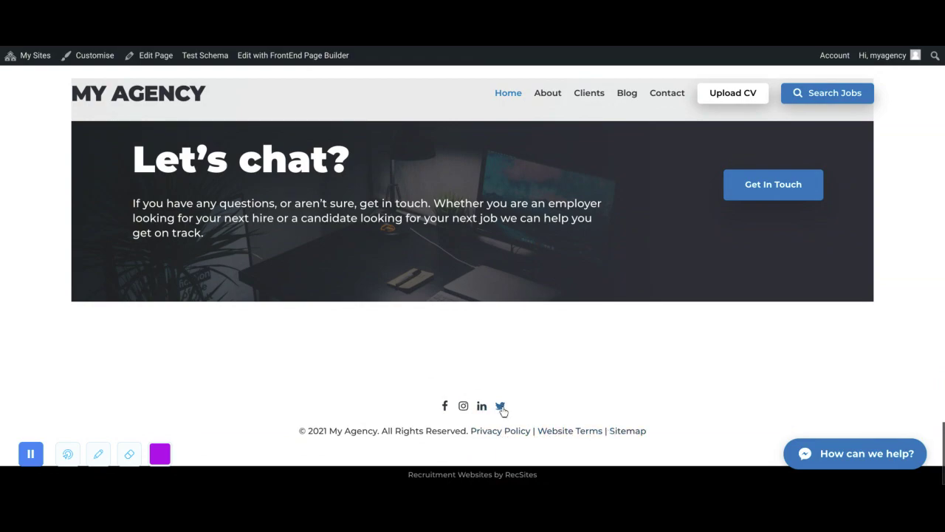
scroll(531, 327, "up", 15)
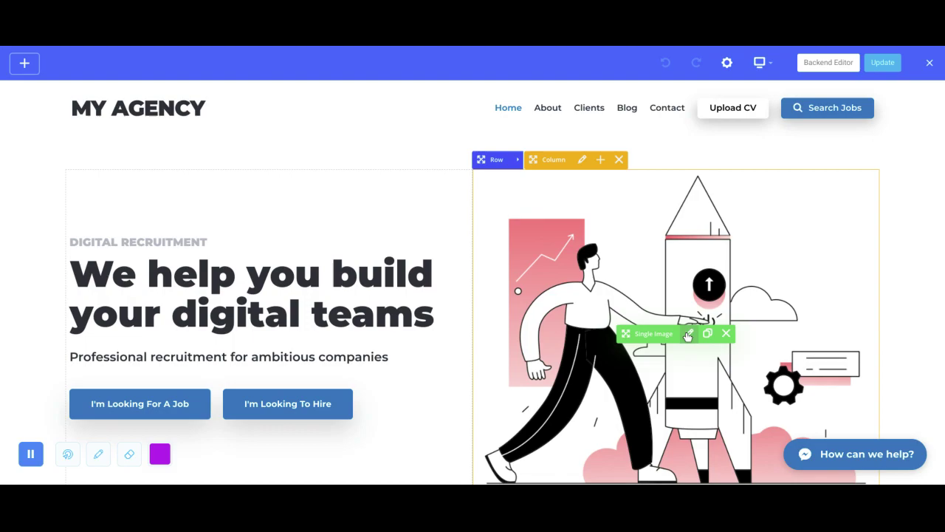
Remove the current hero illustration from its image element and bring up the image picker.
left_click(688, 333)
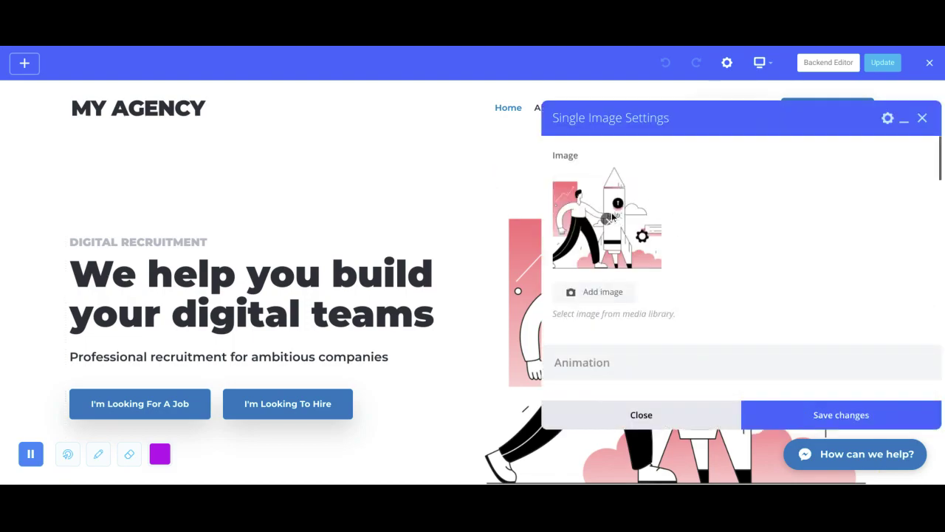
left_click(609, 216)
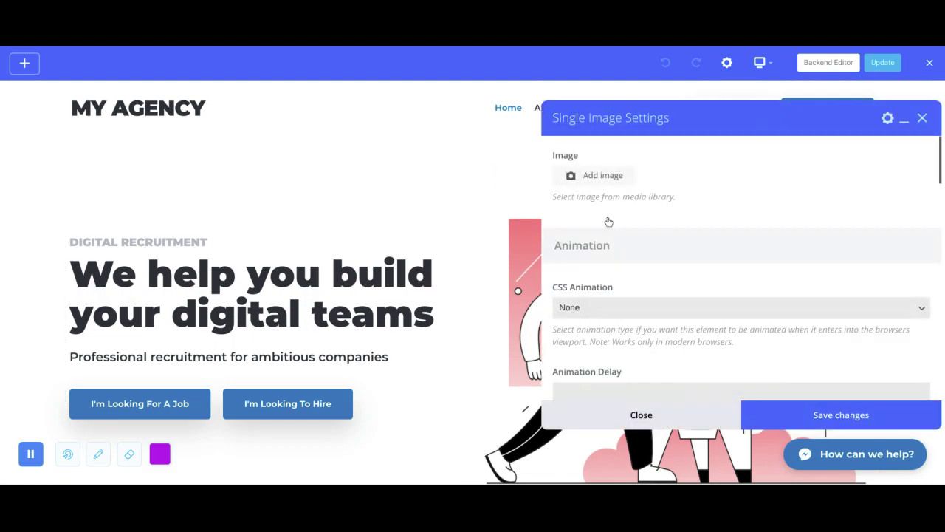
left_click(592, 183)
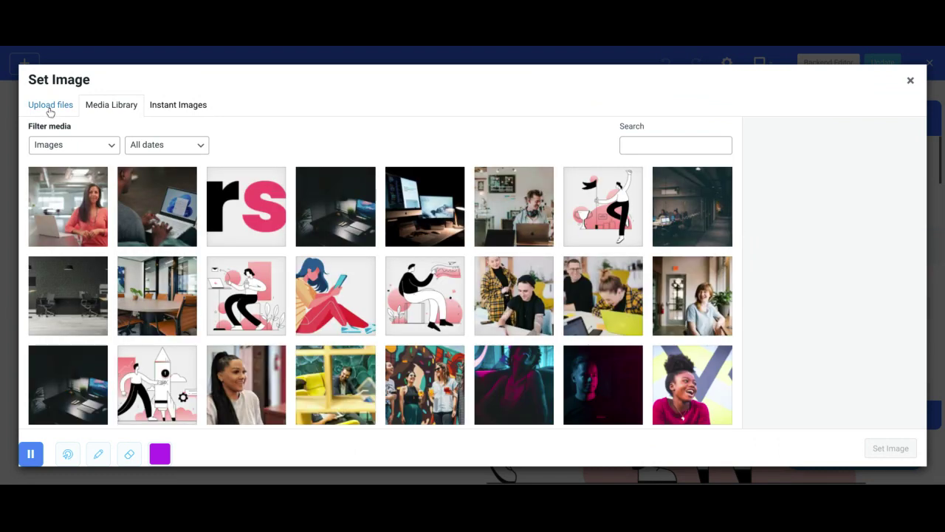
Look over Upload files and the Media Library, then browse Instant Images stock photos.
left_click(51, 105)
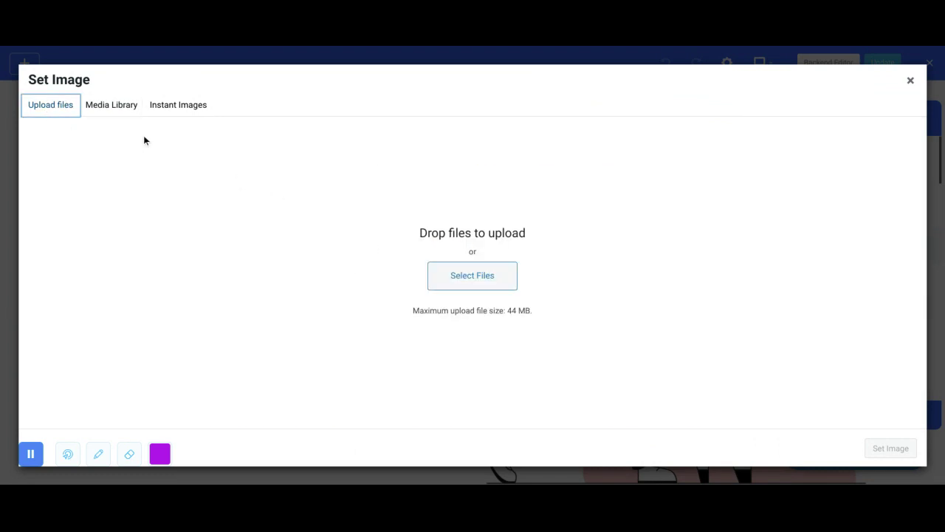
left_click(112, 105)
scroll(354, 244, "down", 5)
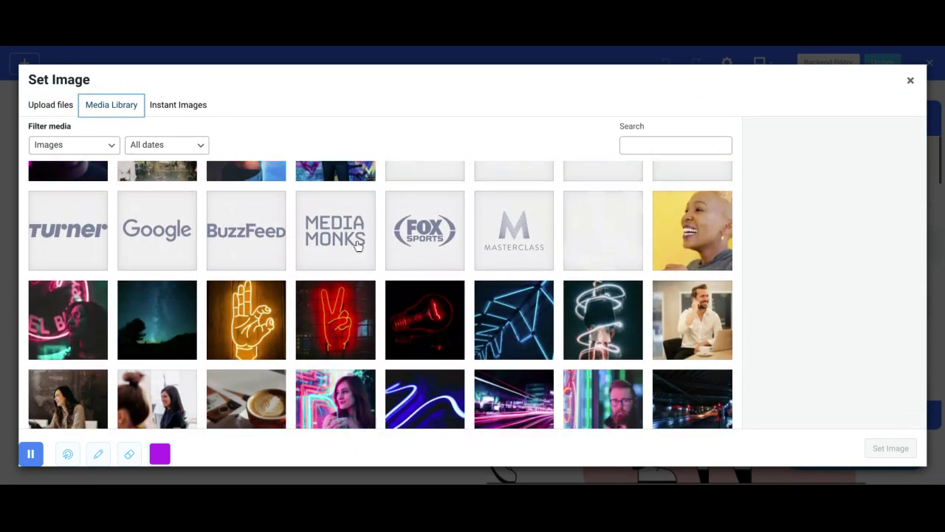
scroll(358, 245, "down", 5)
scroll(358, 245, "down", 2)
scroll(358, 246, "down", 5)
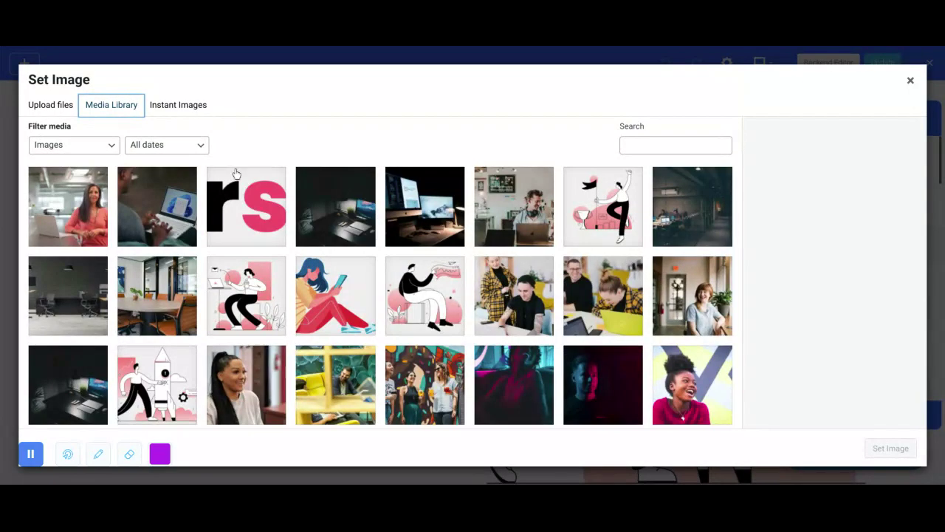
left_click(165, 108)
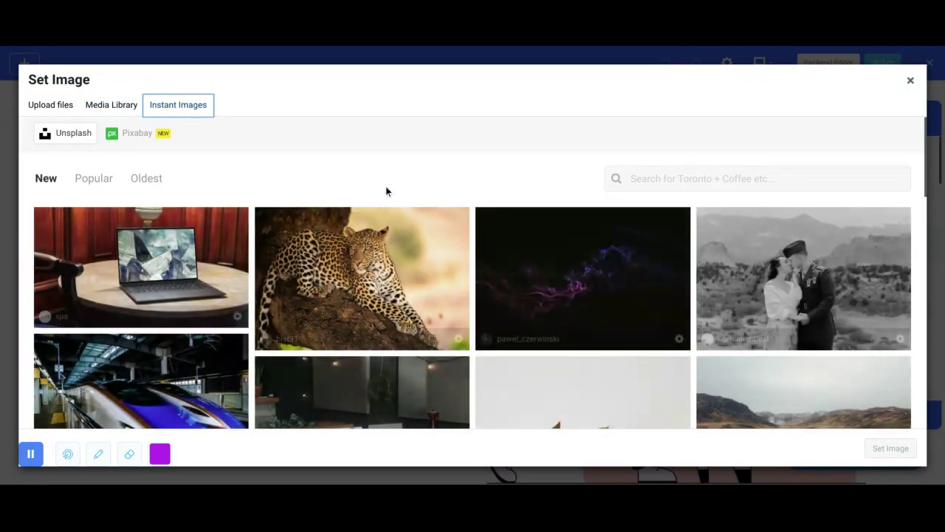
Search Instant Images for "happy people" photos and scroll through the results.
left_click(659, 182)
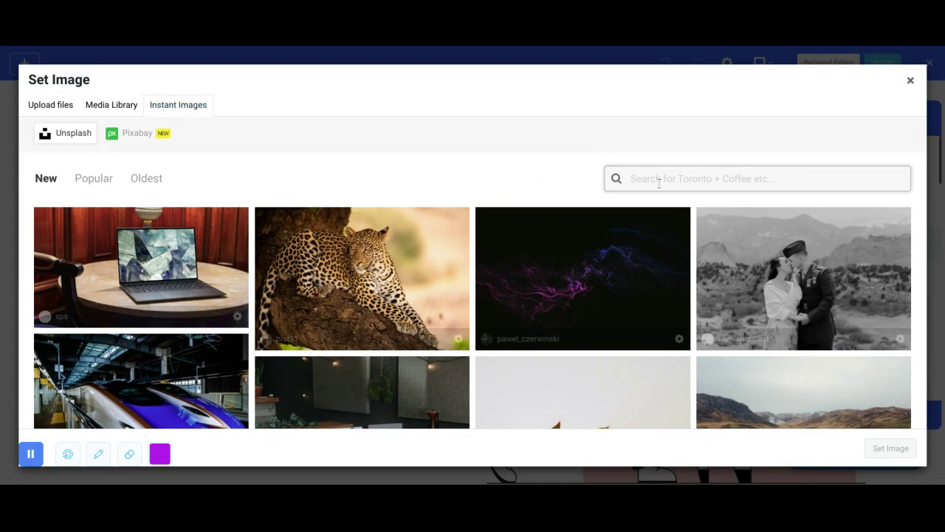
type("happy people")
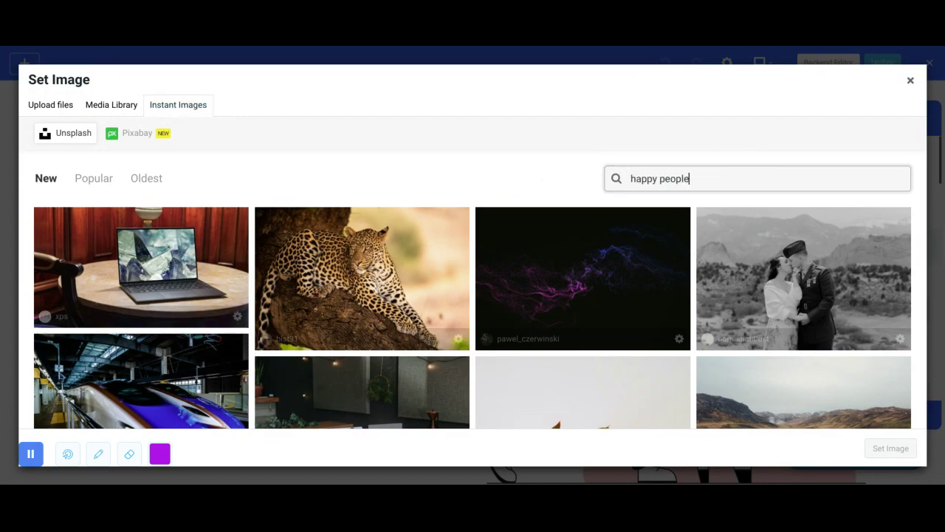
key("Return")
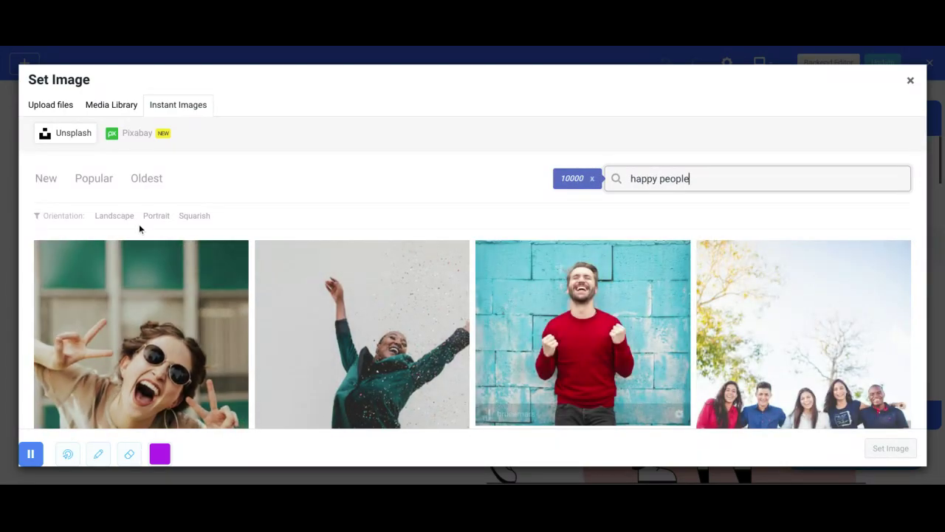
scroll(168, 268, "down", 2)
scroll(214, 296, "down", 3)
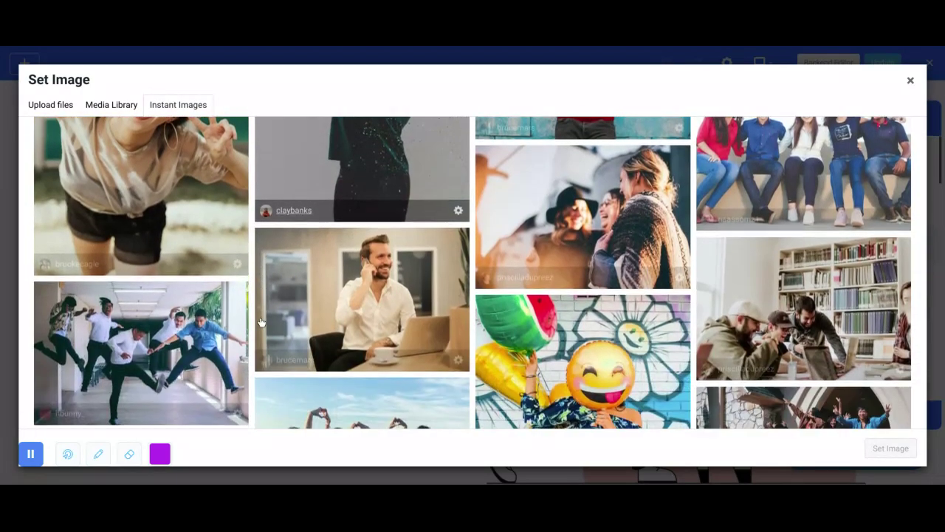
scroll(260, 322, "down", 2)
scroll(260, 322, "down", 2)
scroll(261, 322, "down", 1)
scroll(261, 322, "down", 1)
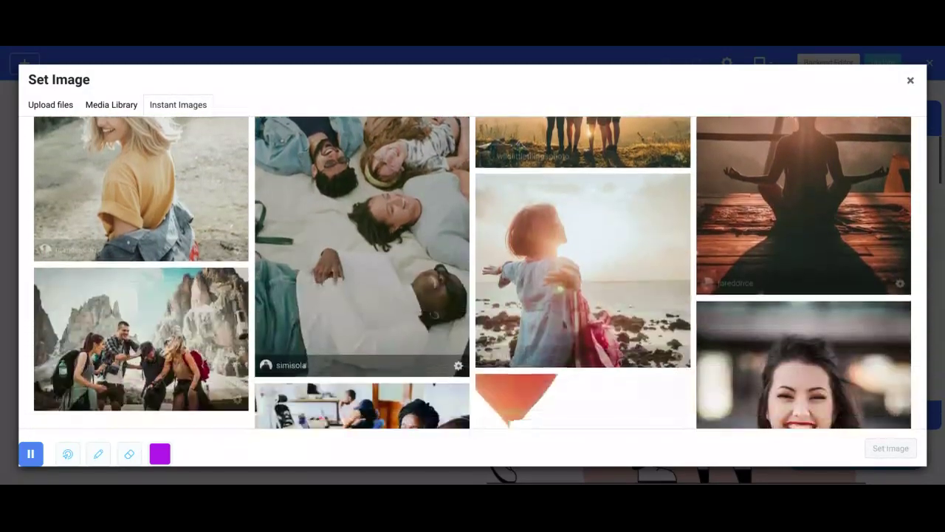
scroll(261, 322, "down", 2)
scroll(261, 322, "down", 2)
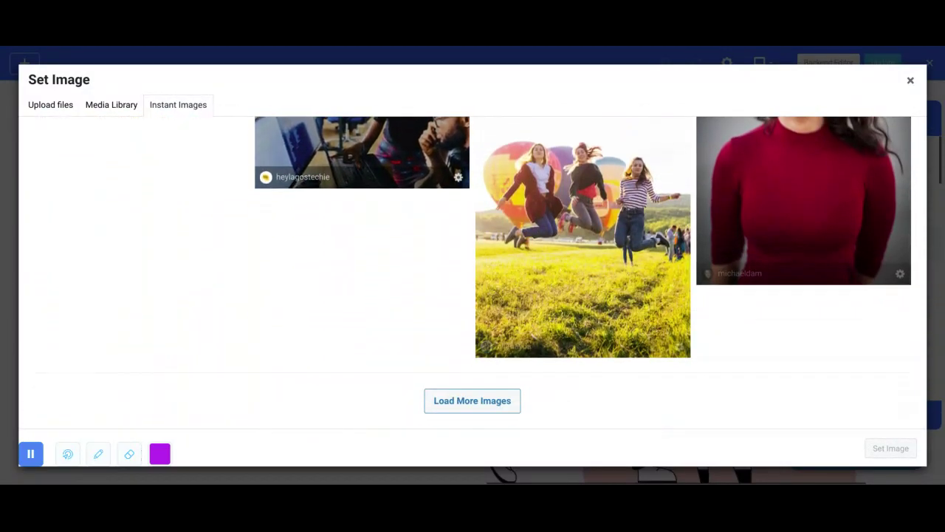
Load more results and download the photo of a woman before a graffiti wall.
left_click(443, 399)
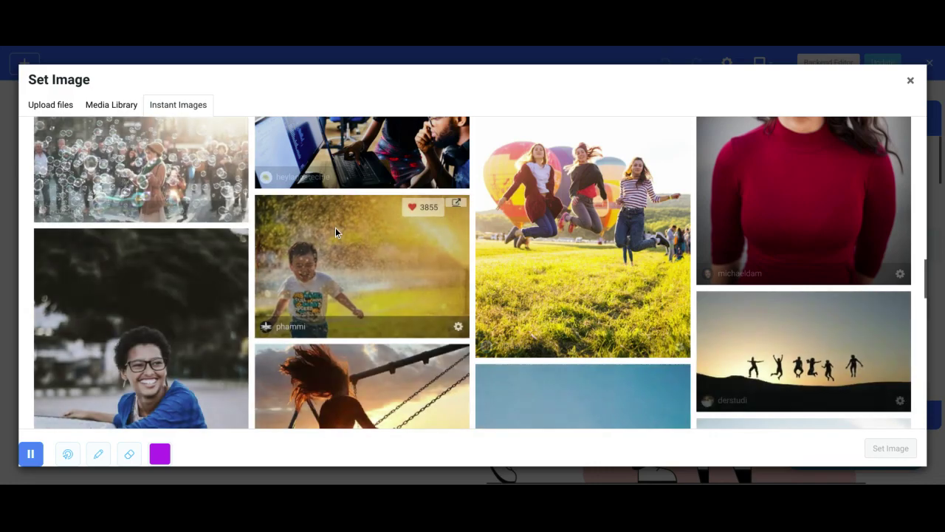
scroll(335, 232, "down", 3)
scroll(335, 232, "down", 2)
scroll(336, 232, "down", 3)
scroll(336, 232, "down", 1)
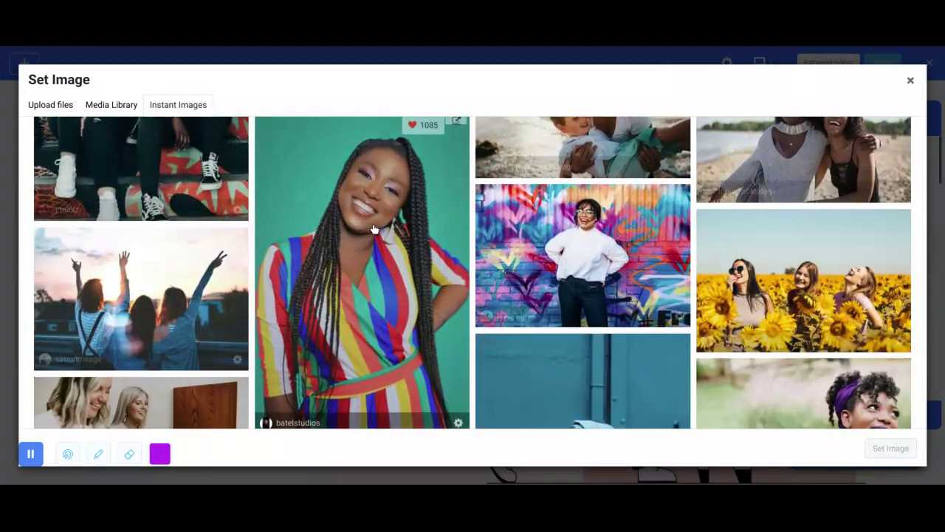
left_click(549, 233)
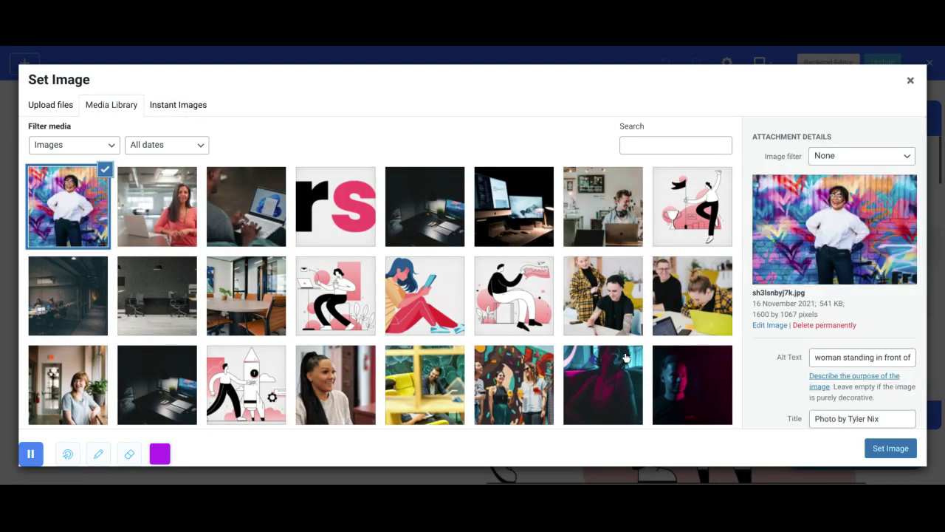
Set the graffiti-wall photo on the hero image element and save its settings.
left_click(868, 448)
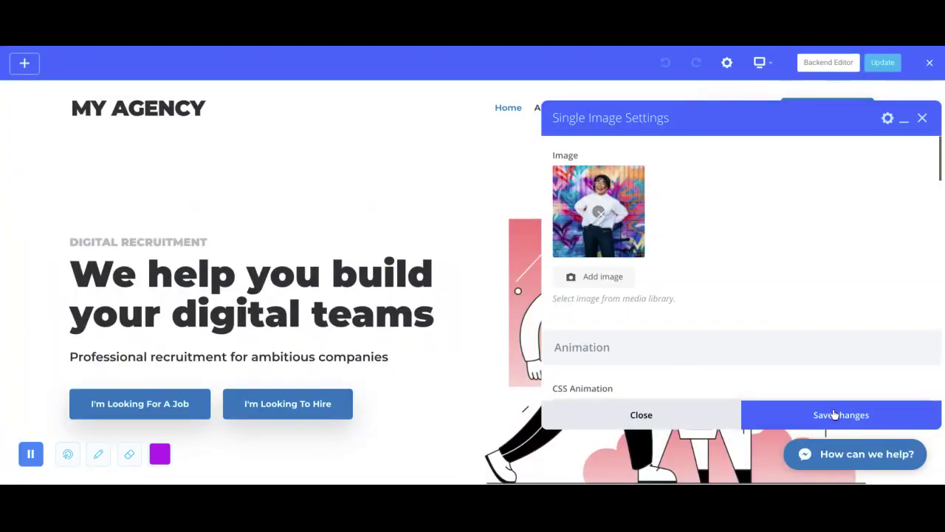
left_click(835, 415)
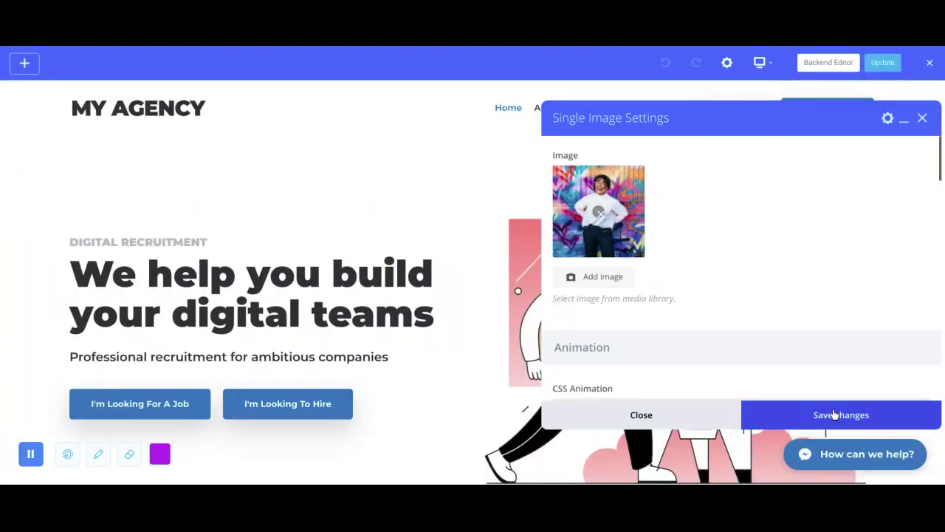
left_click(698, 417)
scroll(443, 344, "down", 3)
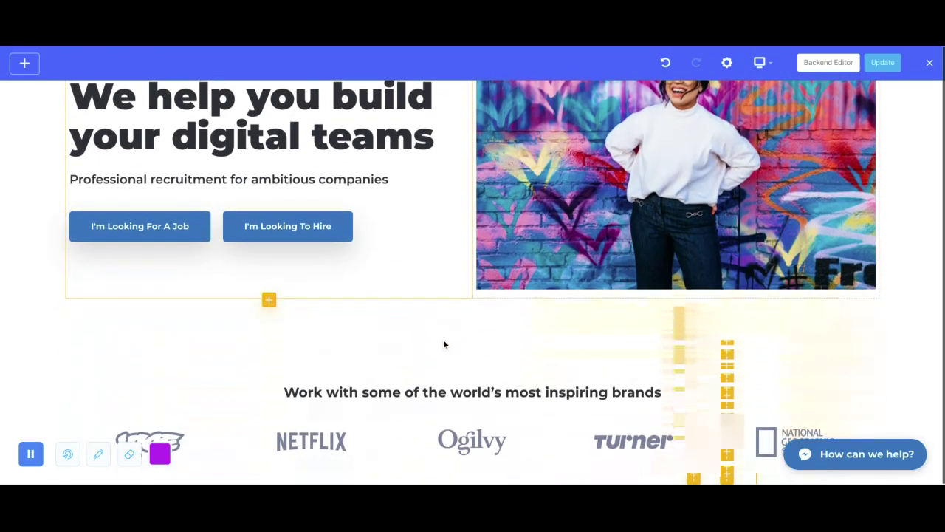
scroll(444, 344, "up", 3)
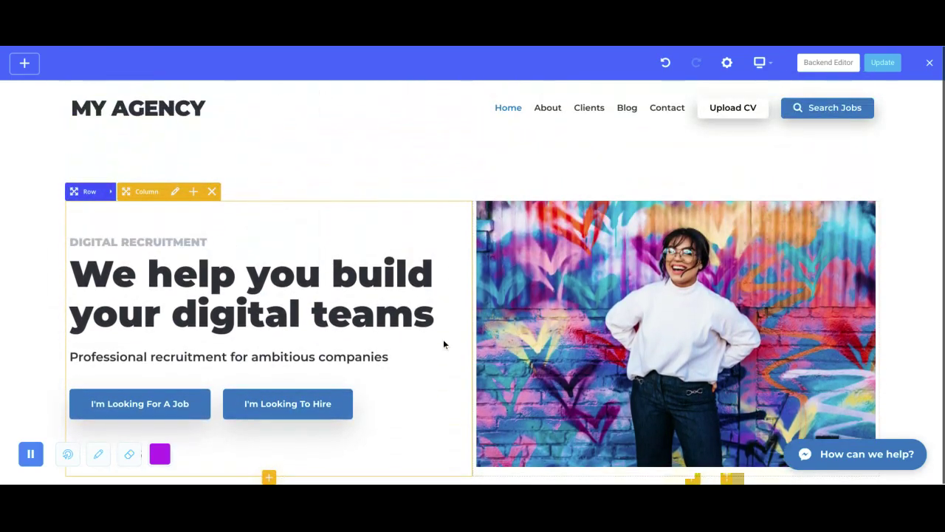
Update the homepage and scroll through it to review the new hero photo.
left_click(878, 65)
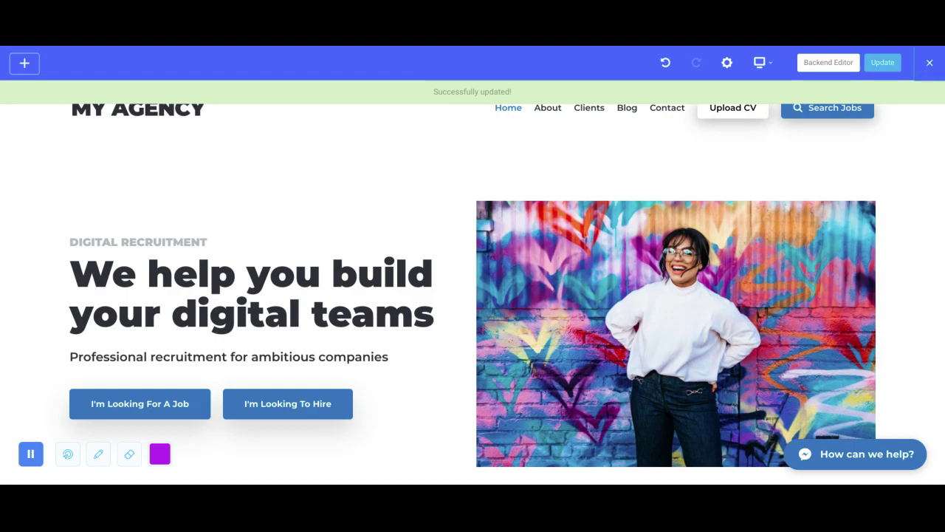
scroll(468, 175, "down", 2)
scroll(464, 177, "down", 3)
scroll(463, 178, "down", 3)
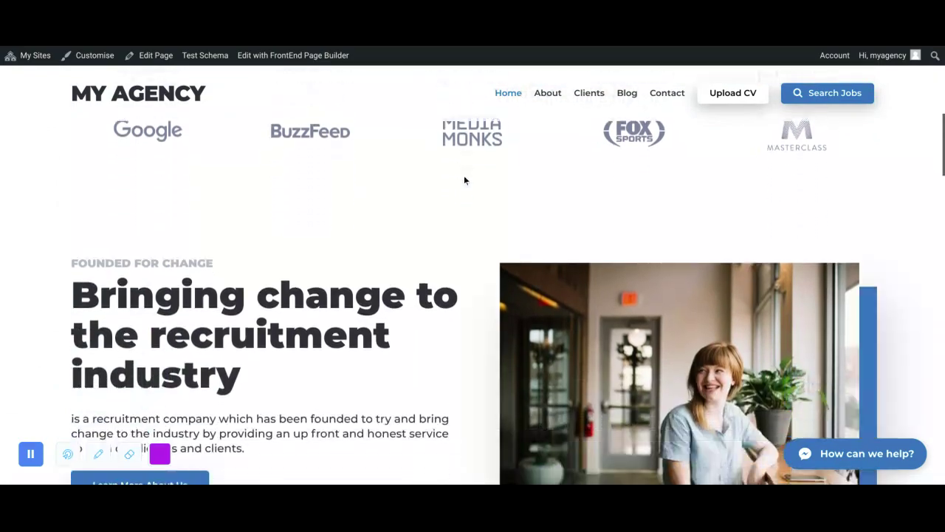
scroll(464, 177, "down", 2)
scroll(601, 190, "up", 5)
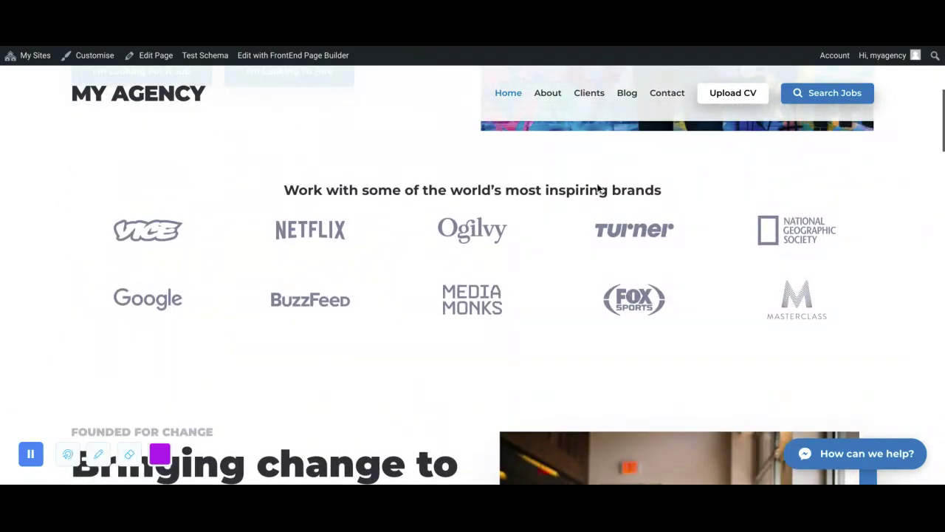
scroll(626, 310, "down", 6)
scroll(640, 171, "up", 10)
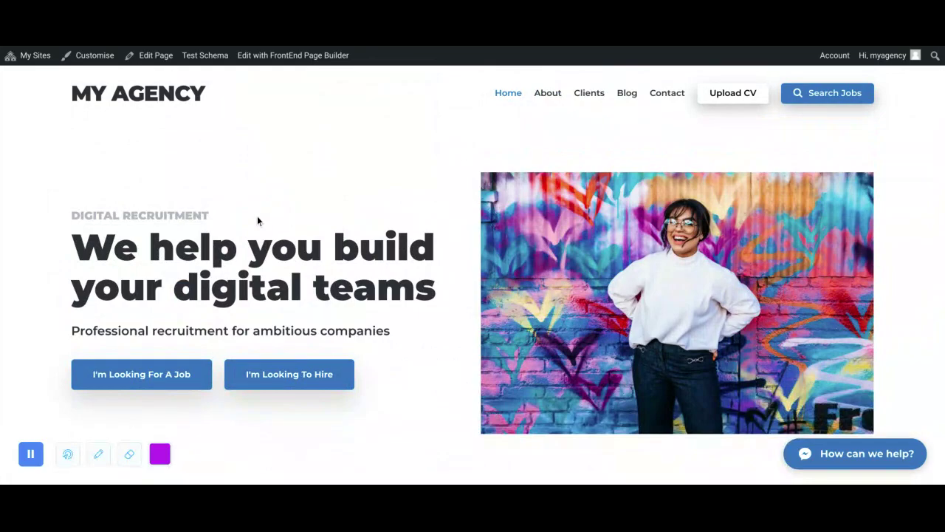
scroll(257, 215, "down", 10)
scroll(257, 216, "down", 10)
scroll(257, 216, "up", 20)
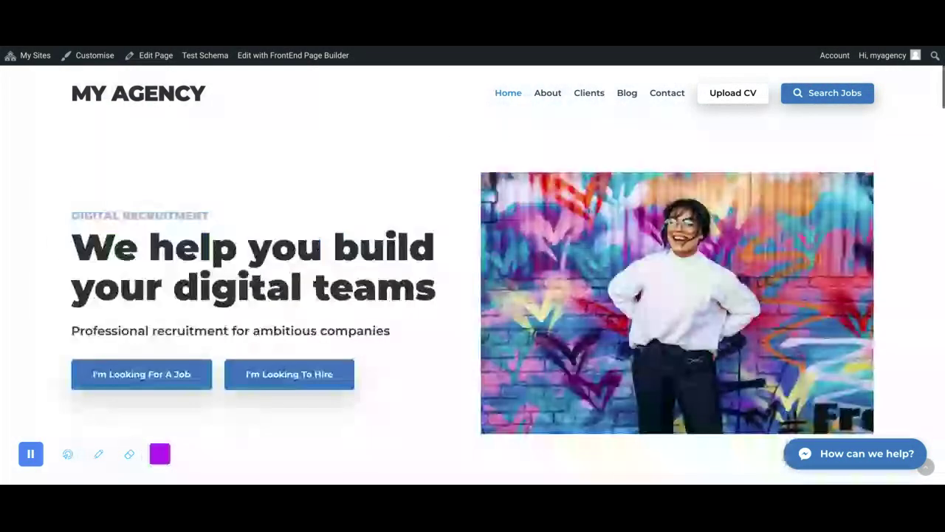